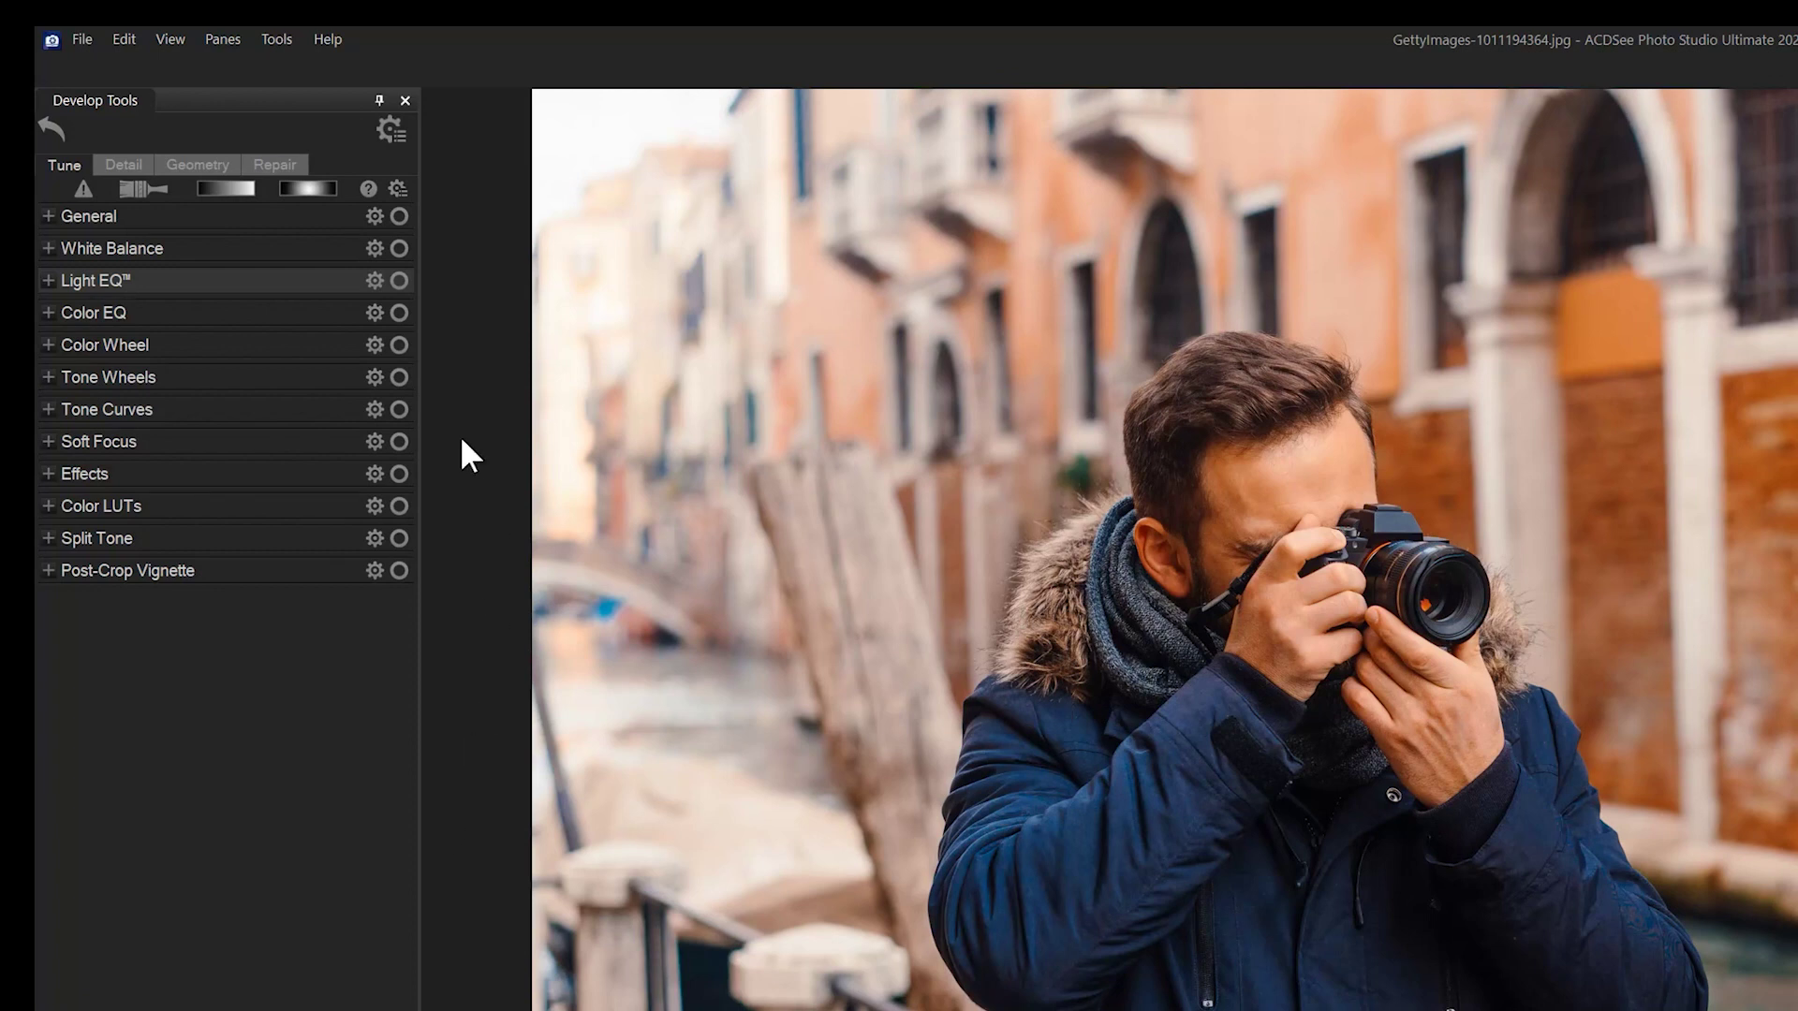
Step: Expand the Light EQ controls and try the Standard and Advanced modes
{"action": "left_click", "coordinate": [49, 281]}
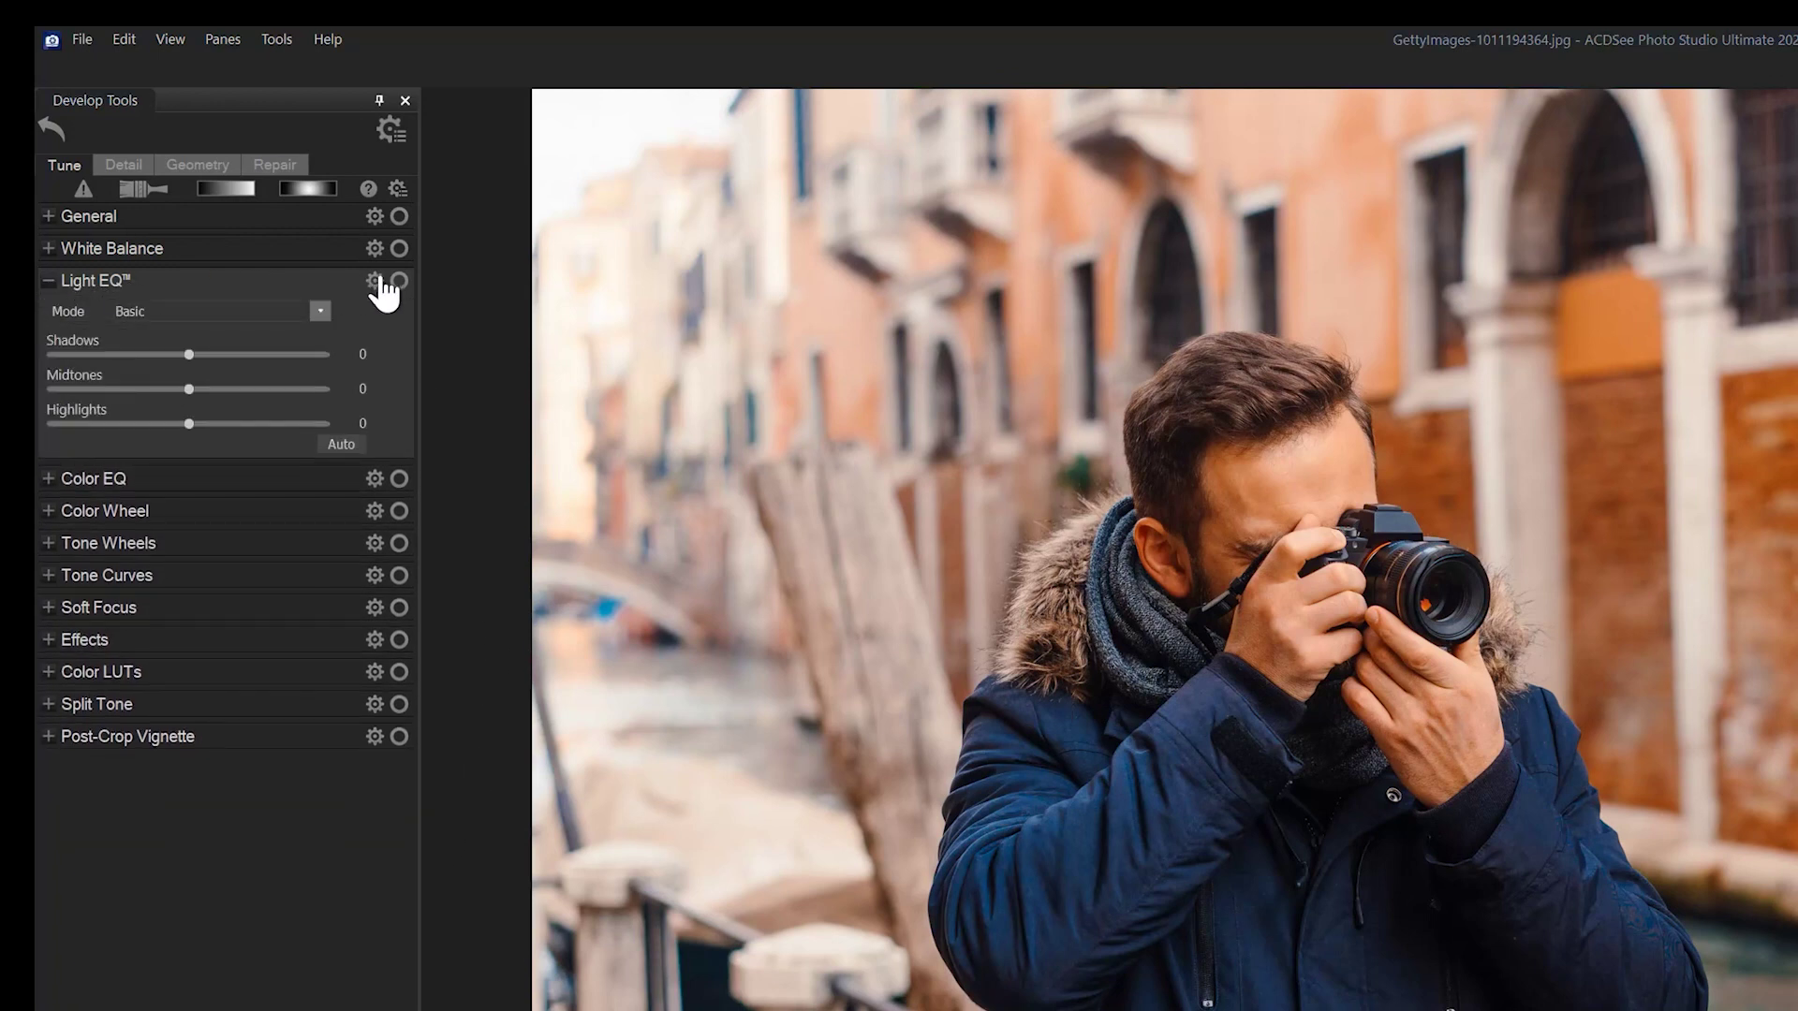
{"action": "left_click", "coordinate": [320, 313]}
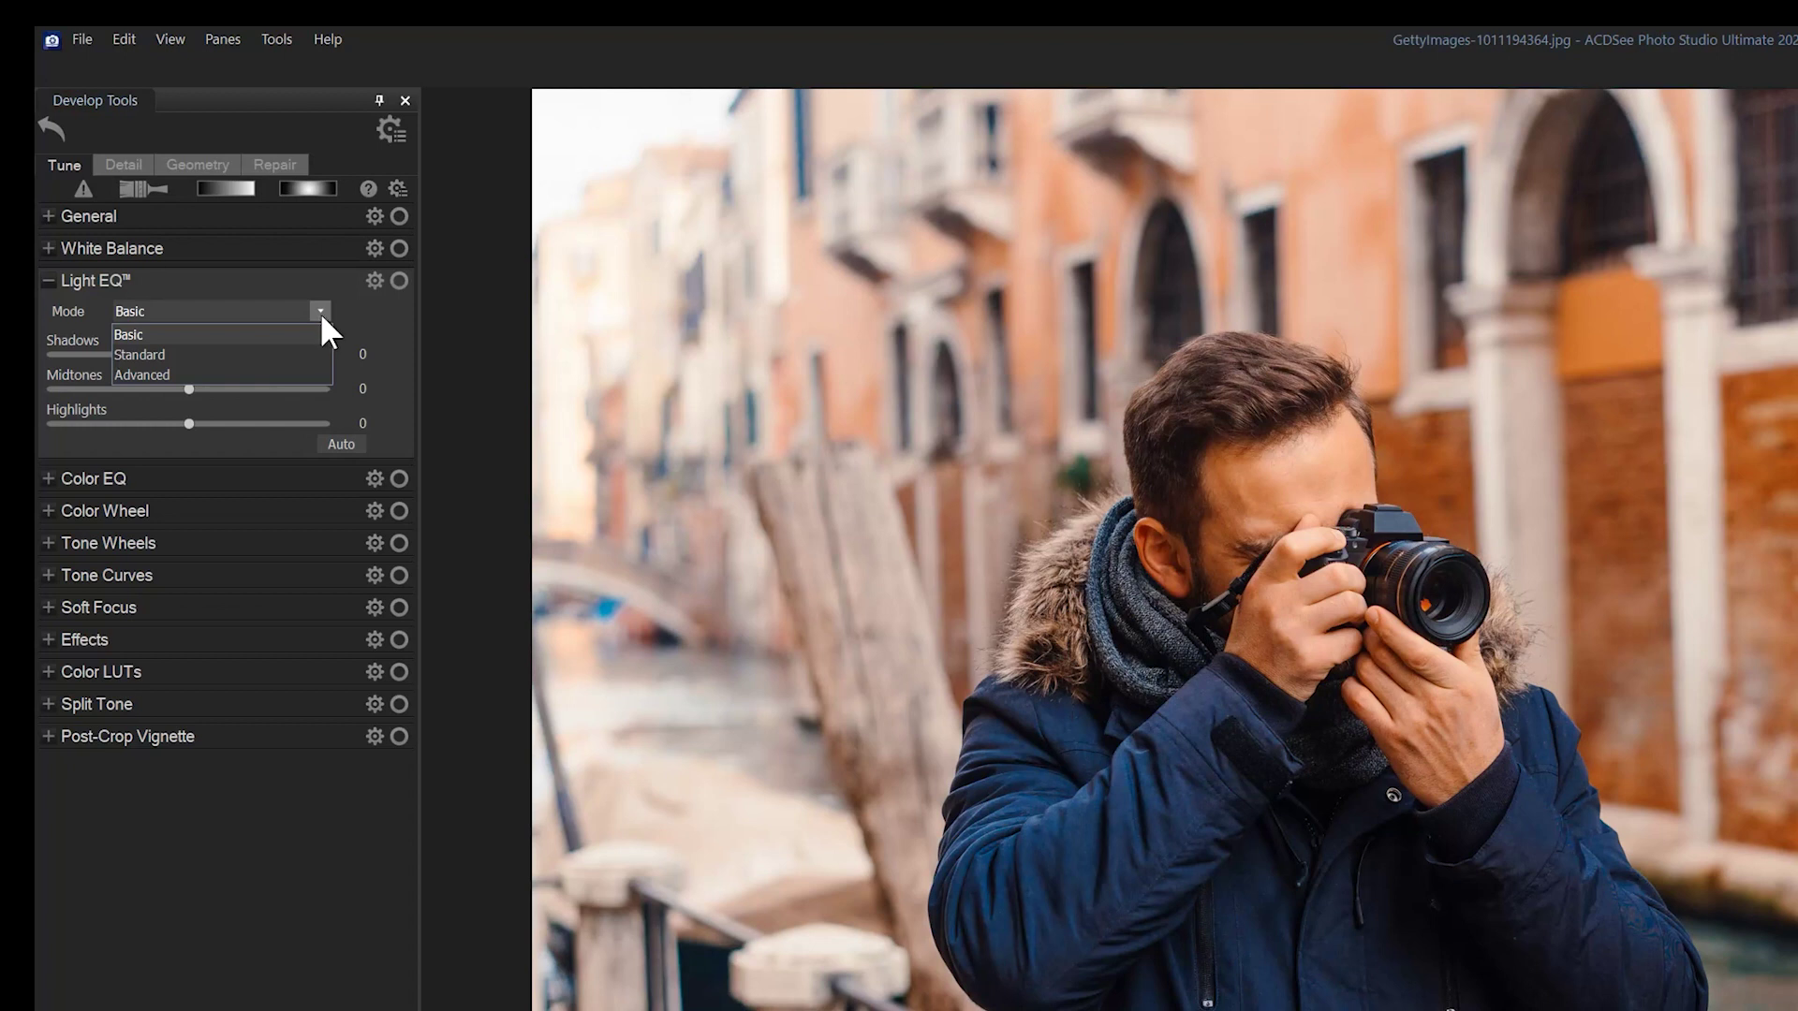
{"action": "left_click", "coordinate": [302, 354]}
{"action": "left_click", "coordinate": [320, 311]}
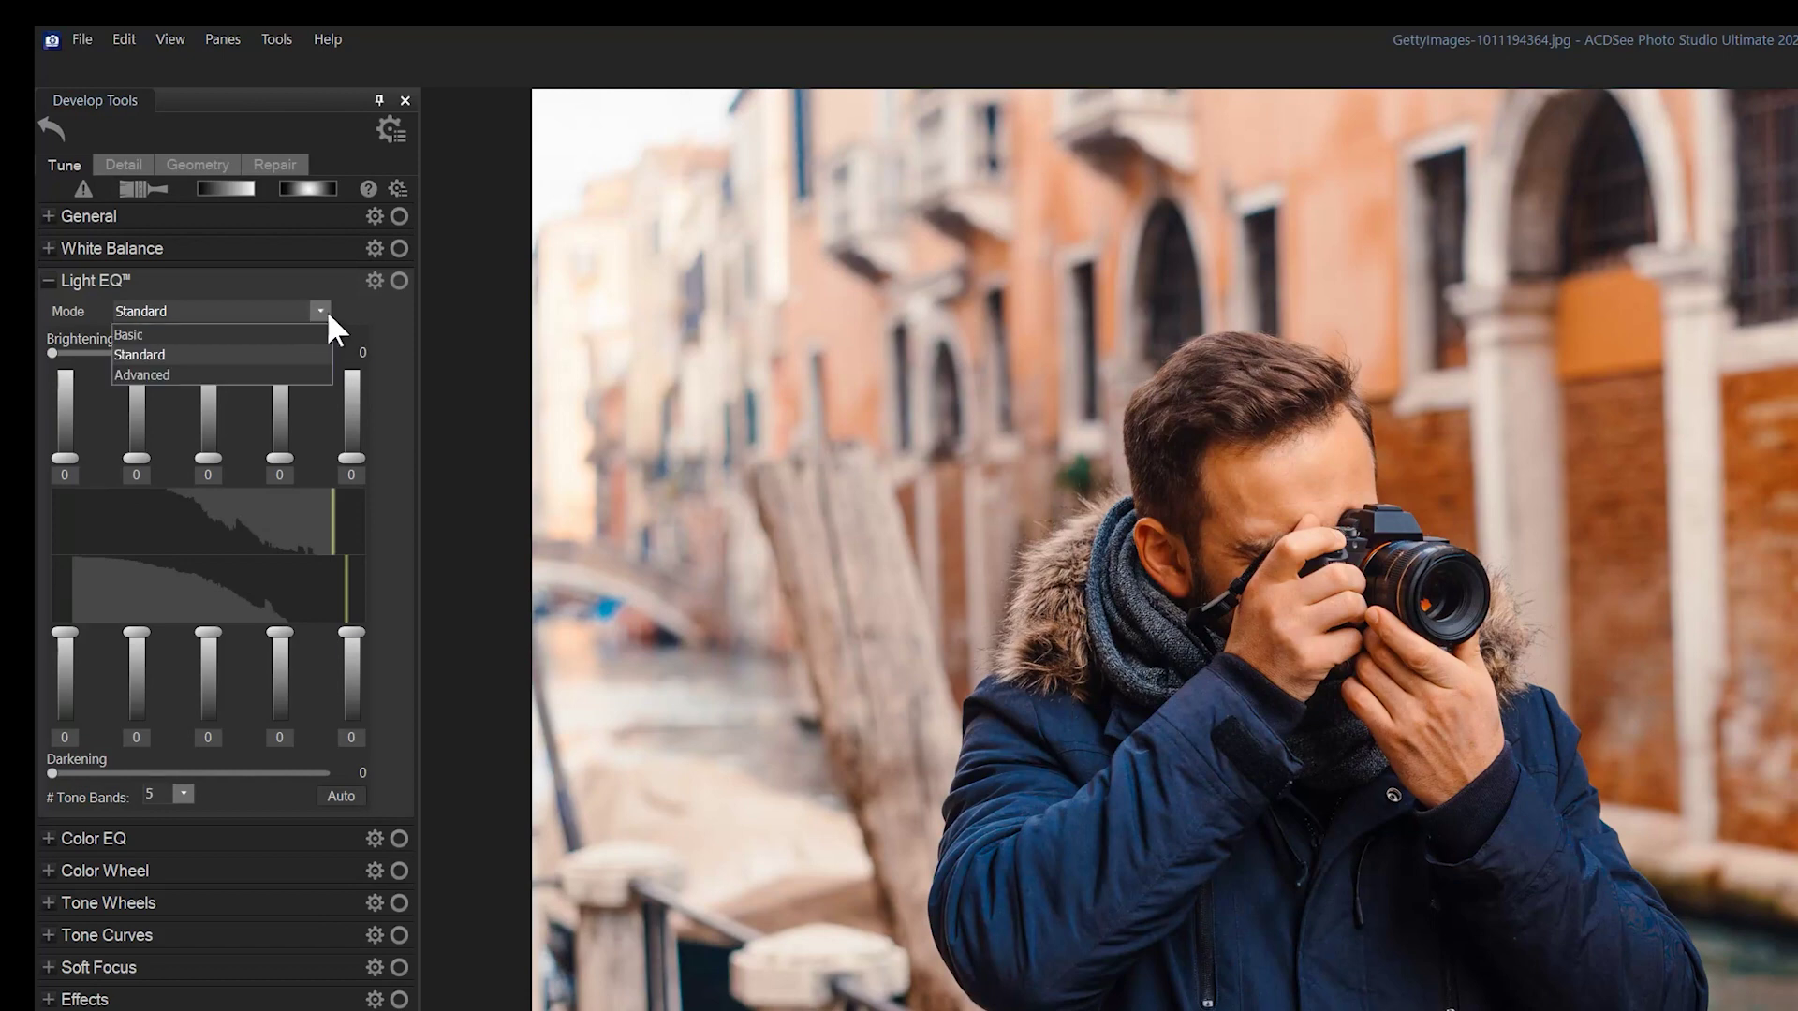
{"action": "left_click", "coordinate": [216, 375]}
Step: In Basic mode, test darkening the midtones, reset Shadows to 0, then switch to Standard
{"action": "left_click", "coordinate": [320, 311]}
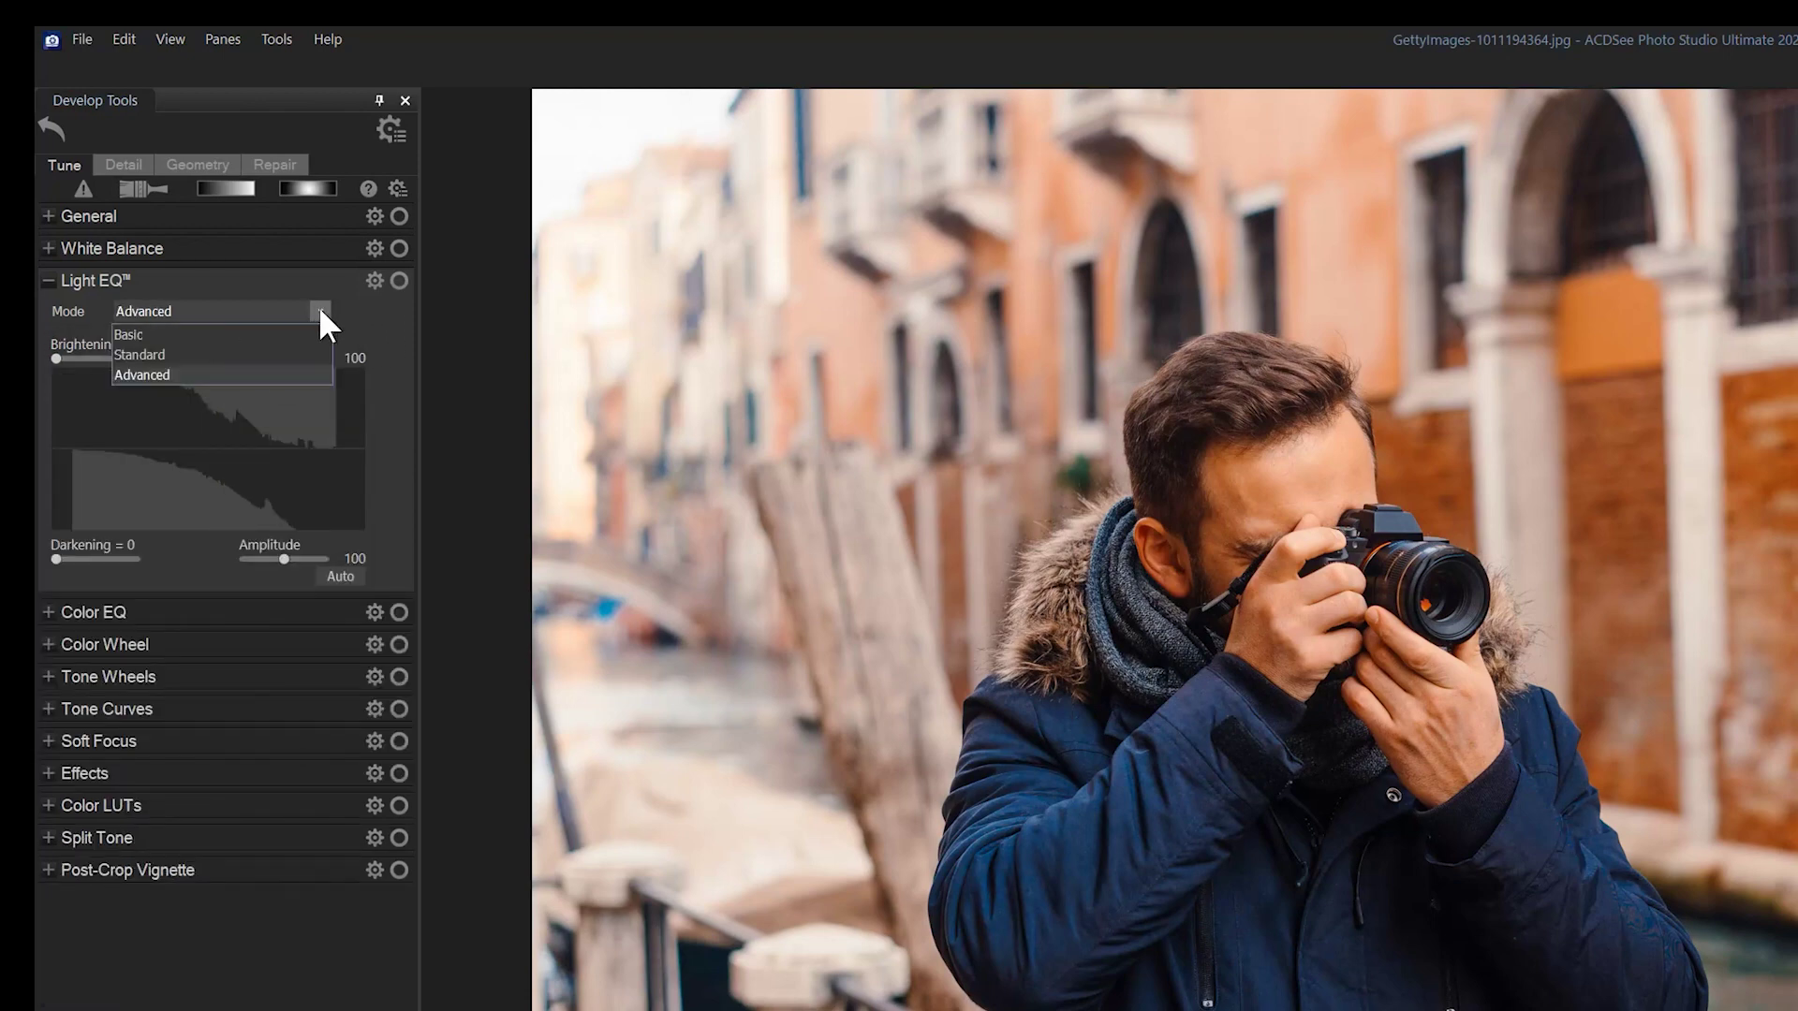
{"action": "left_click", "coordinate": [241, 334]}
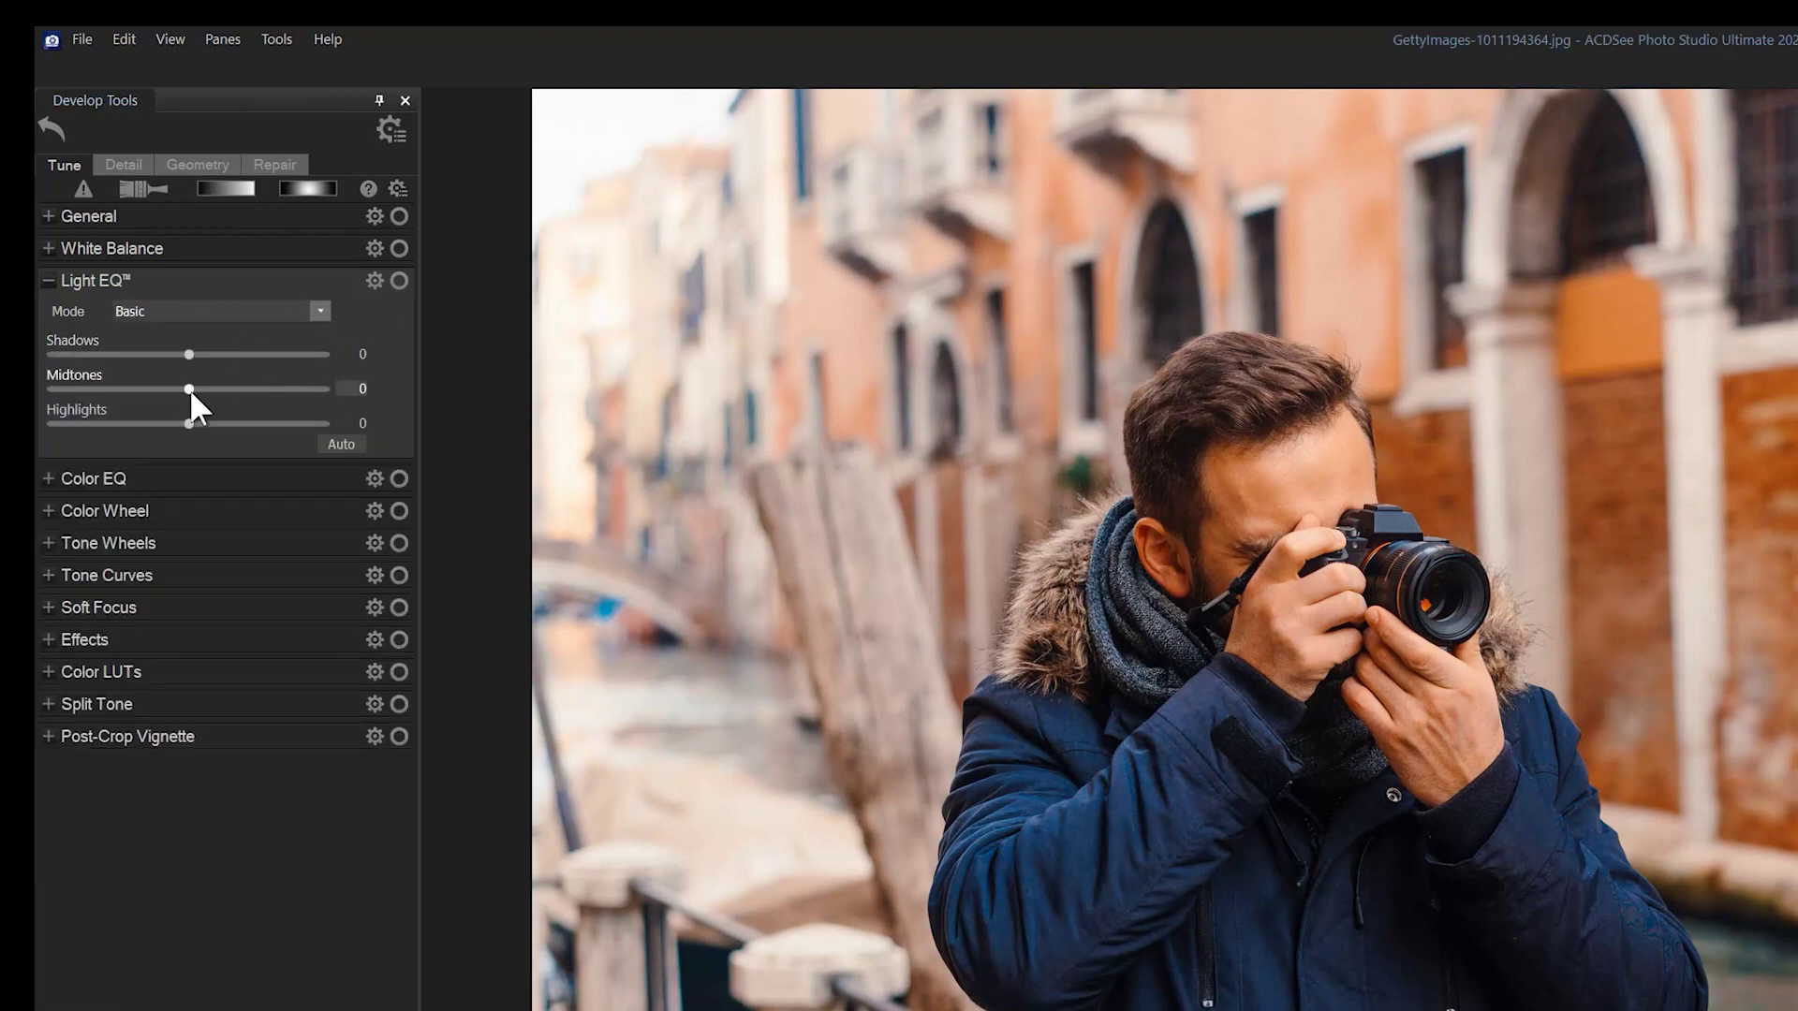
{"action": "left_click_drag", "start_coordinate": [188, 389], "coordinate": [159, 353]}
{"action": "double_click", "coordinate": [161, 354]}
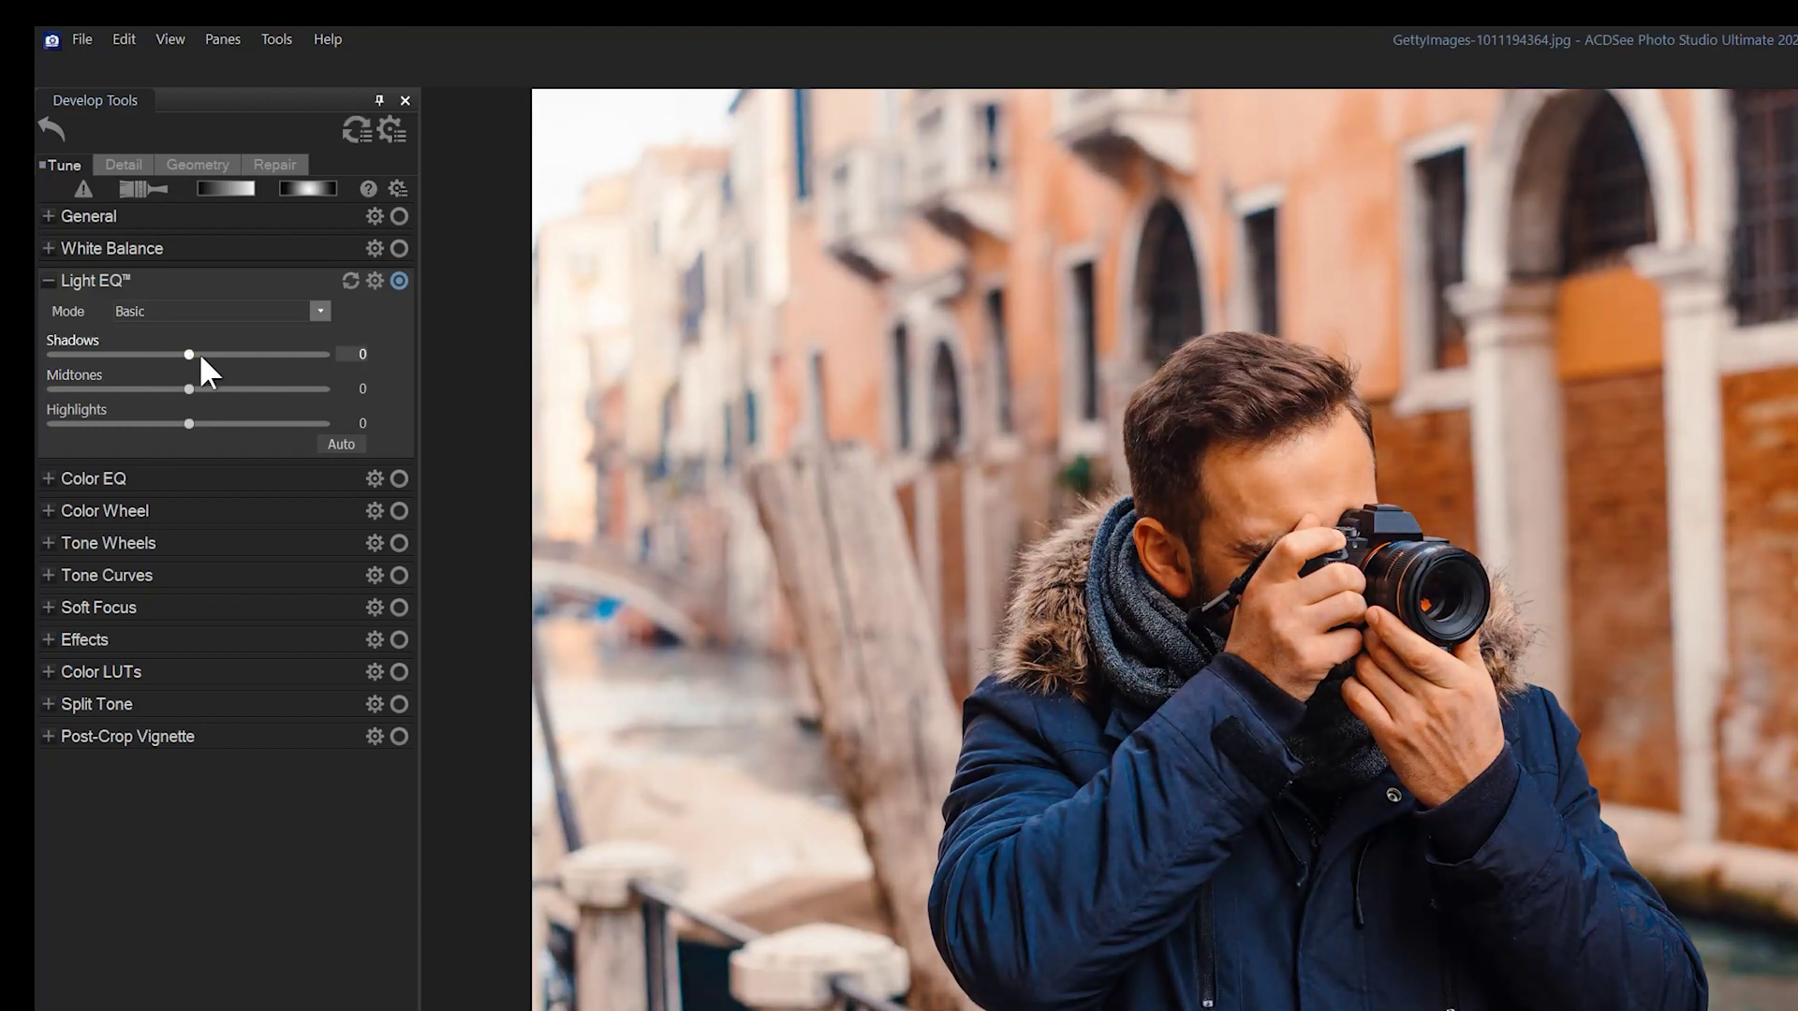
{"action": "left_click", "coordinate": [320, 310]}
{"action": "left_click", "coordinate": [157, 355]}
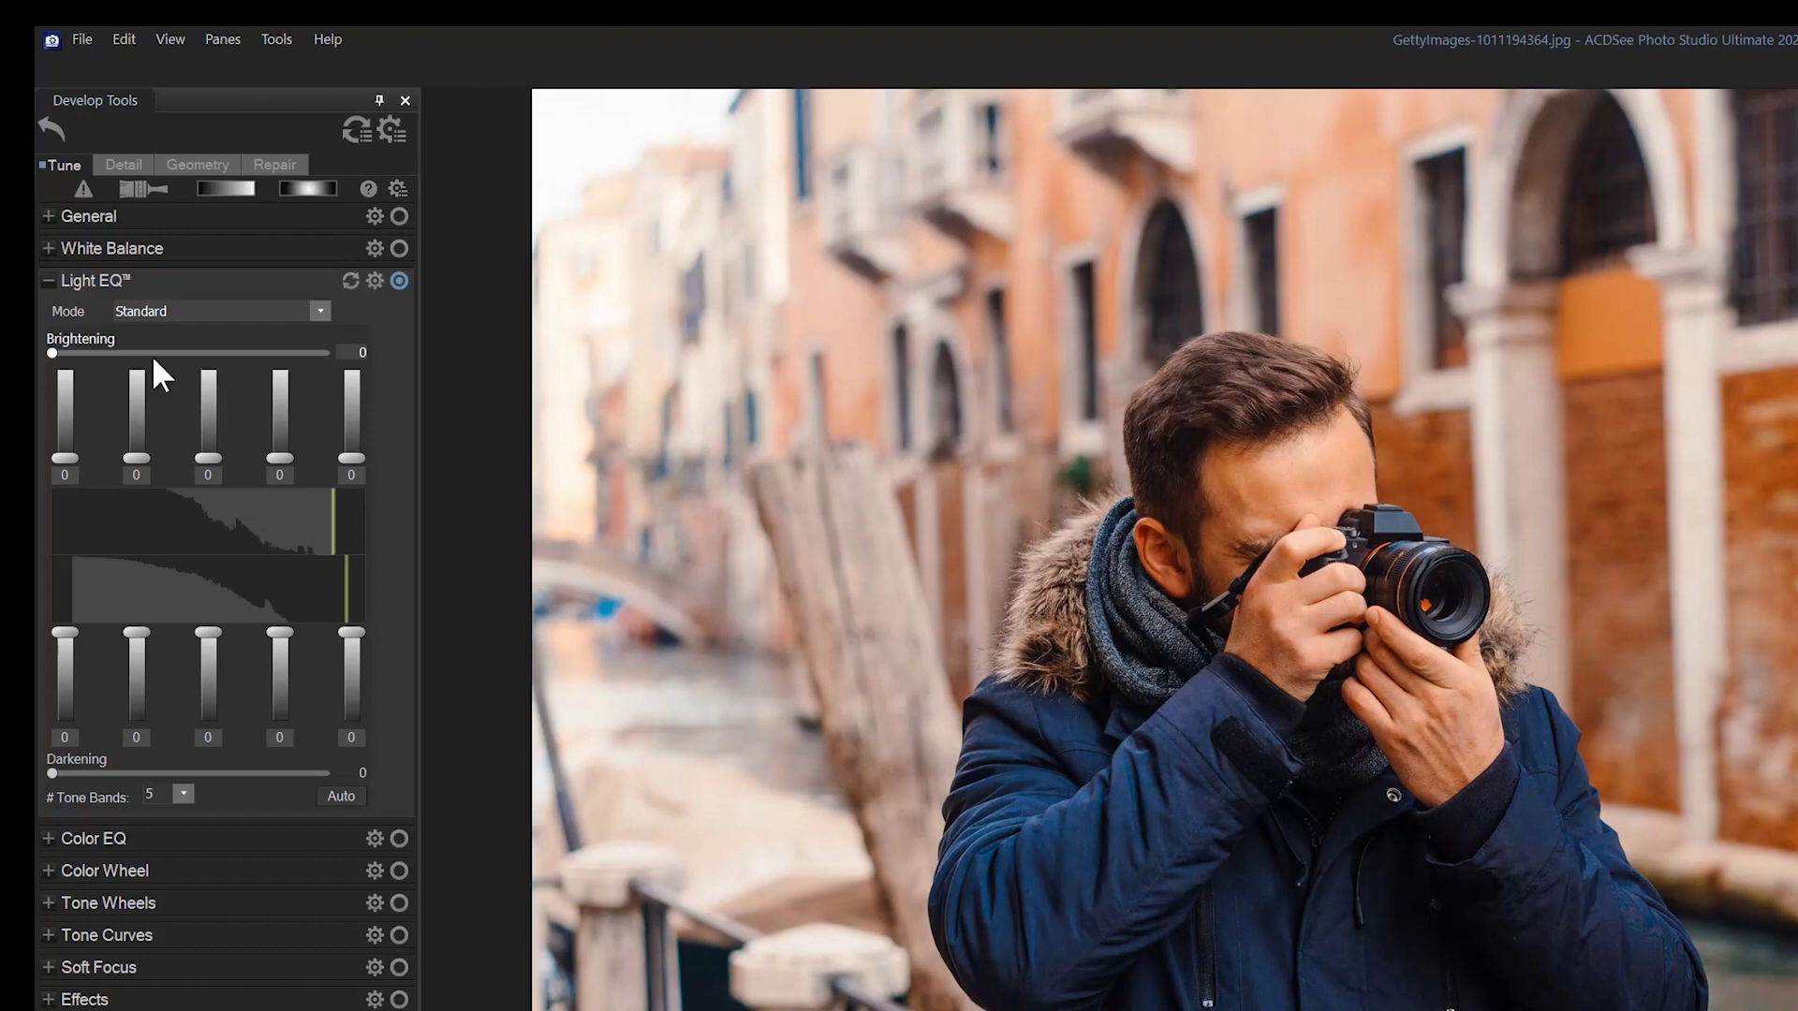
Step: Test brightening and darkening Standard tone bands, returning them to 0, then re-expand Light EQ
{"action": "left_click_drag", "start_coordinate": [66, 458], "coordinate": [139, 473]}
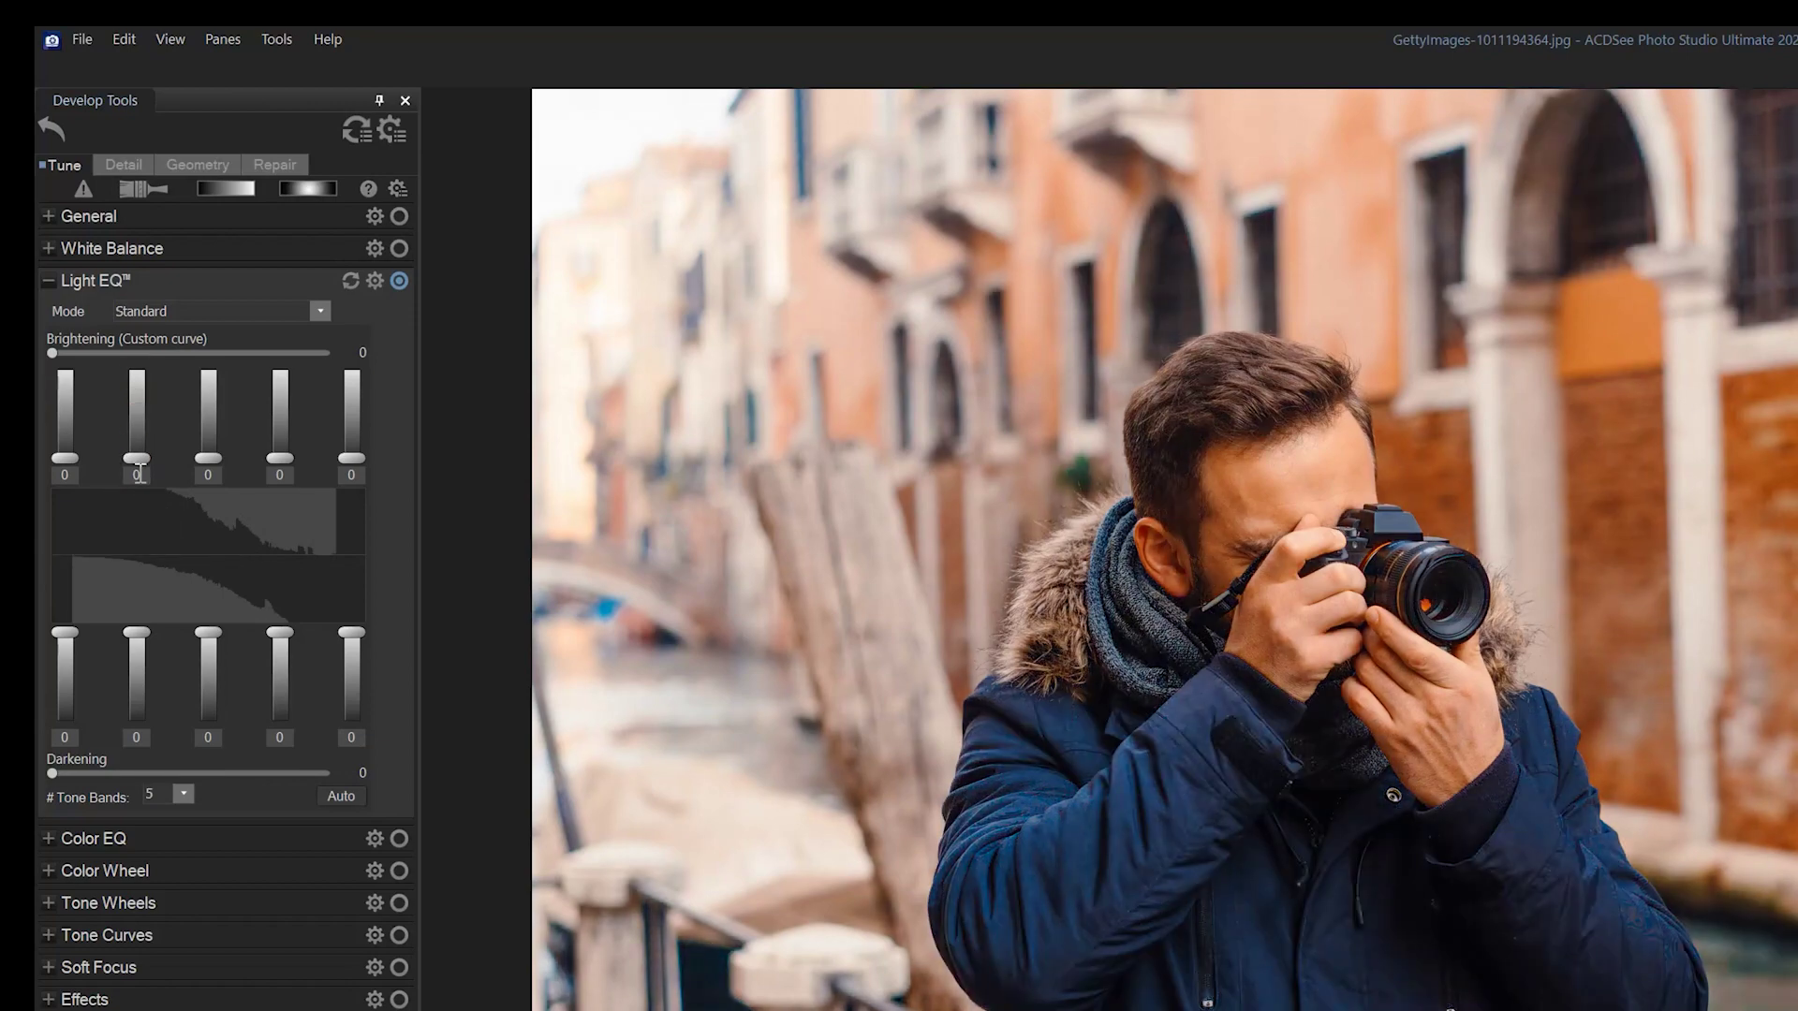
{"action": "left_click_drag", "start_coordinate": [131, 641], "coordinate": [214, 631]}
{"action": "left_click", "coordinate": [356, 285]}
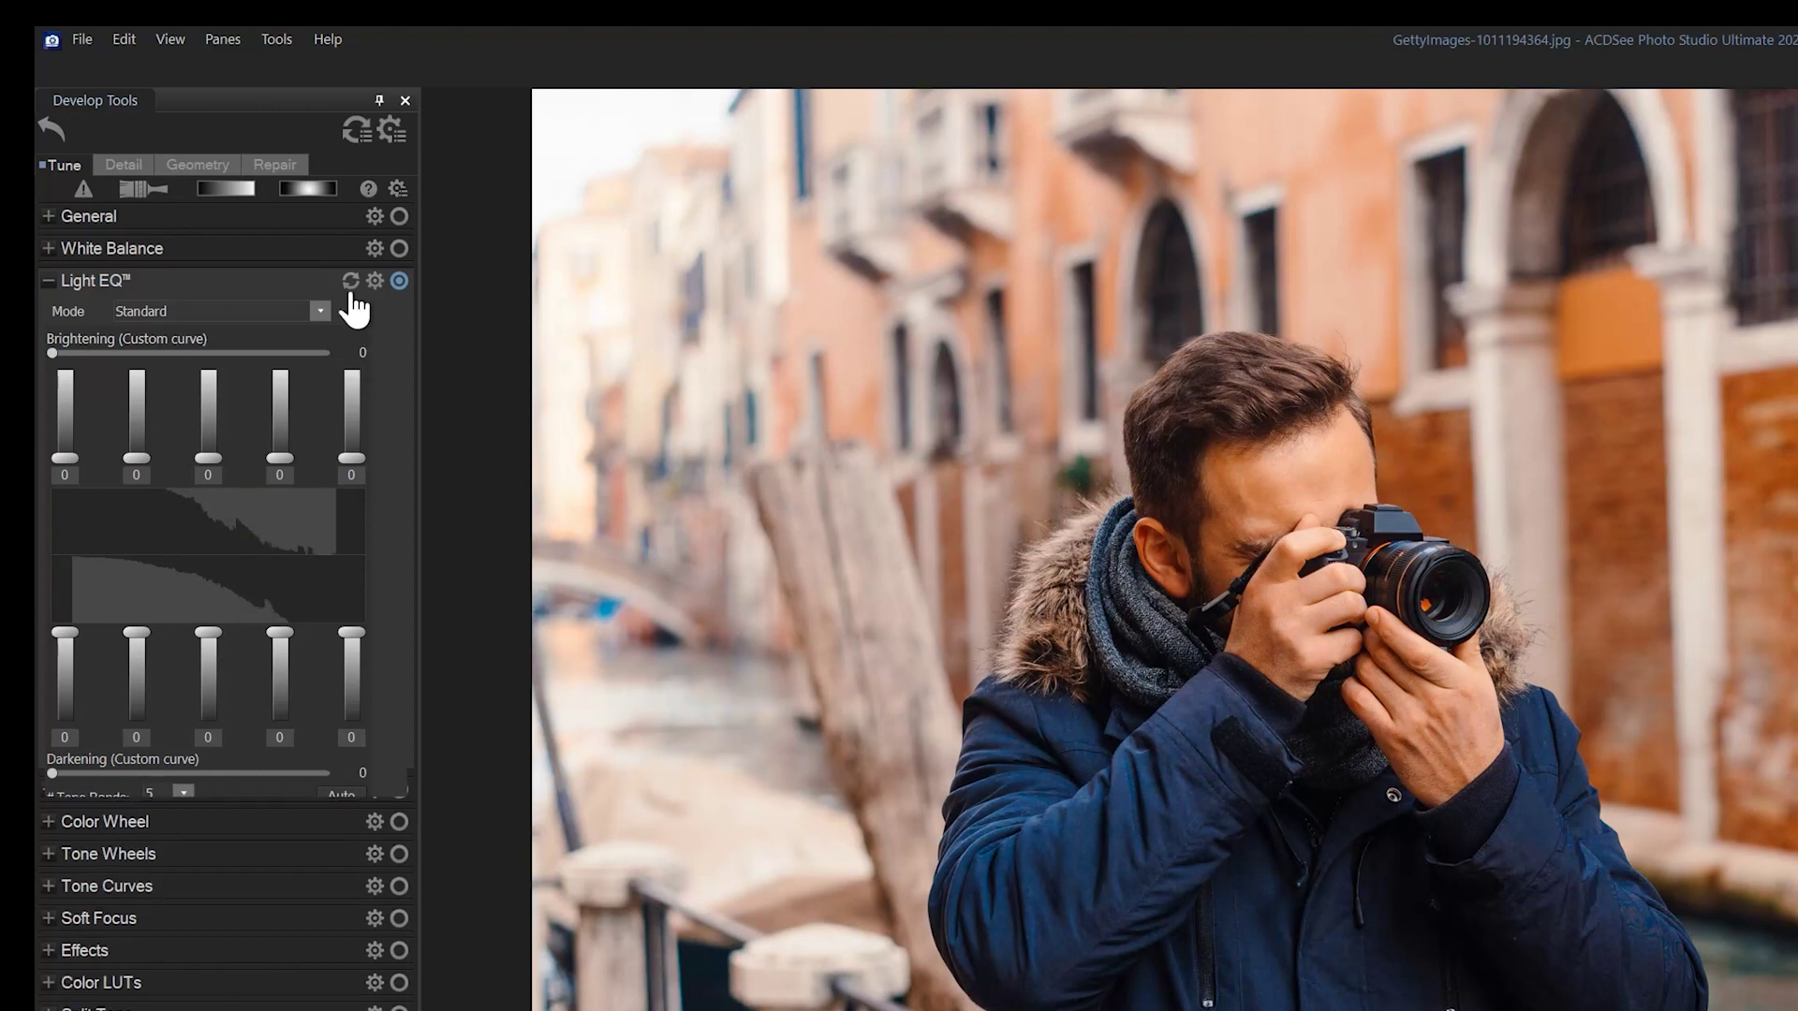
{"action": "left_click", "coordinate": [56, 287]}
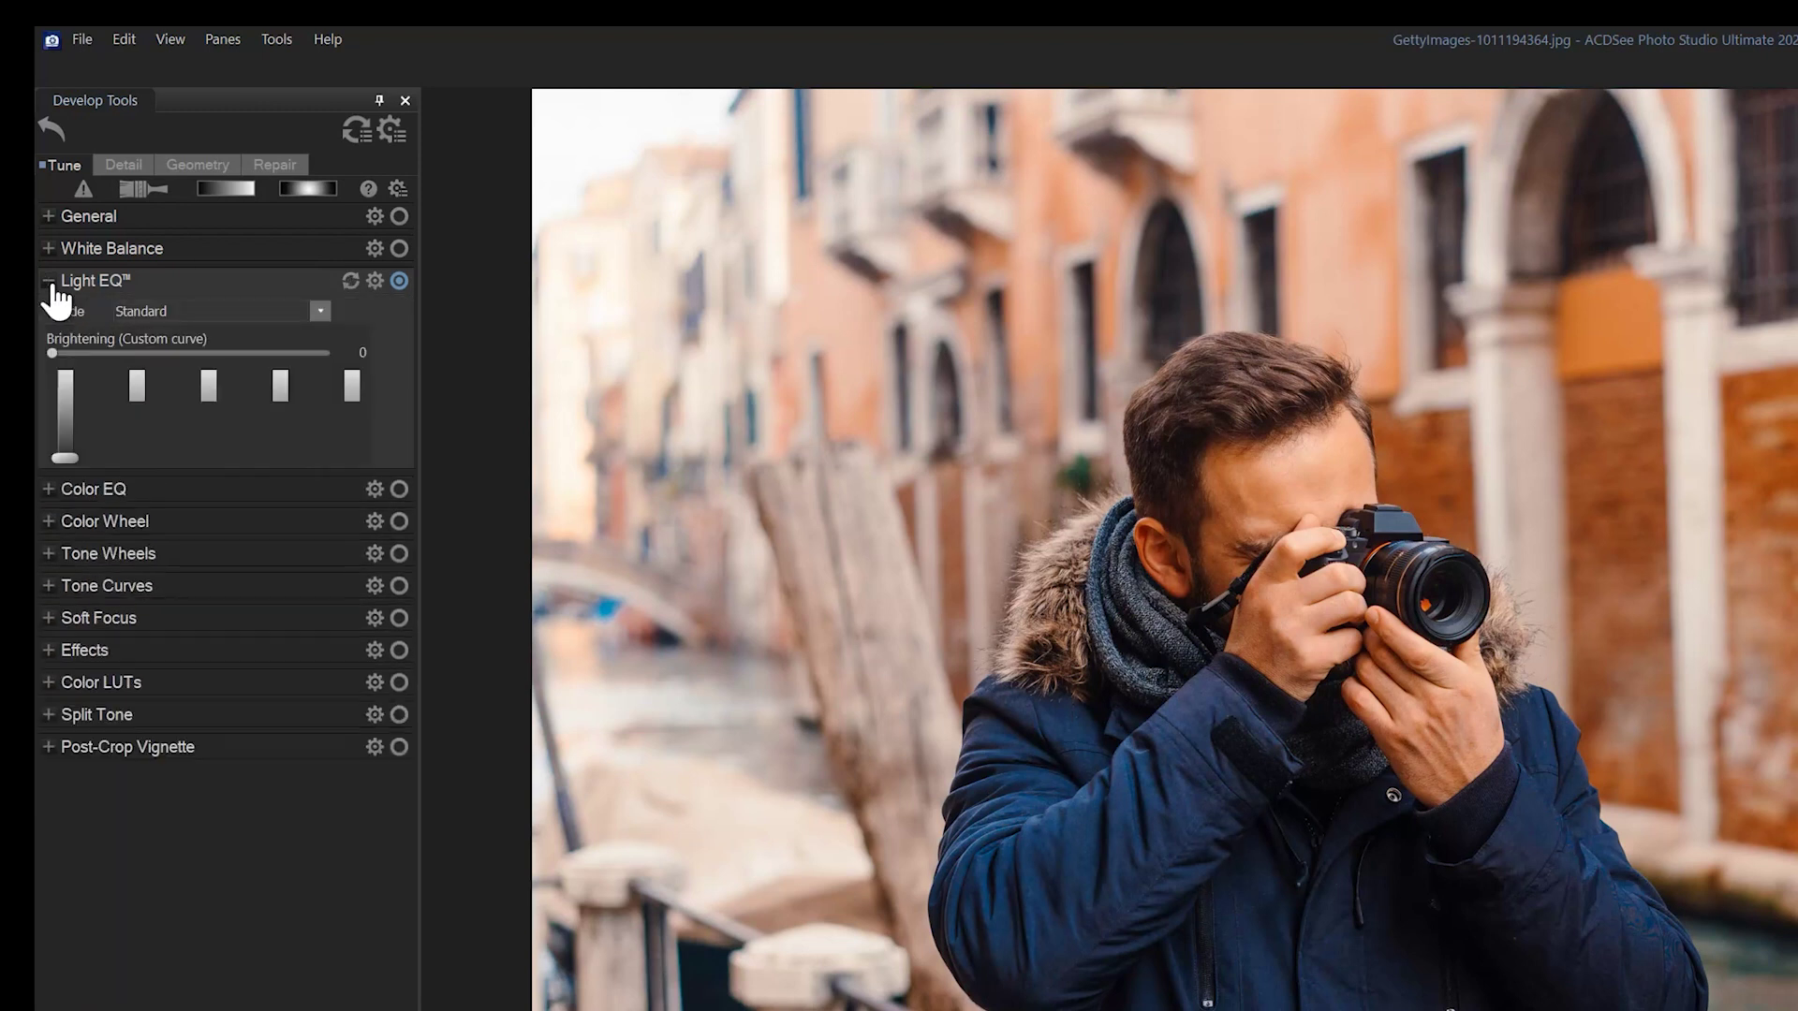
{"action": "left_click", "coordinate": [320, 311]}
Step: Reset Light EQ in Advanced mode and draw a brightening curve near the brightest tones at amplitude 1
{"action": "left_click", "coordinate": [148, 372]}
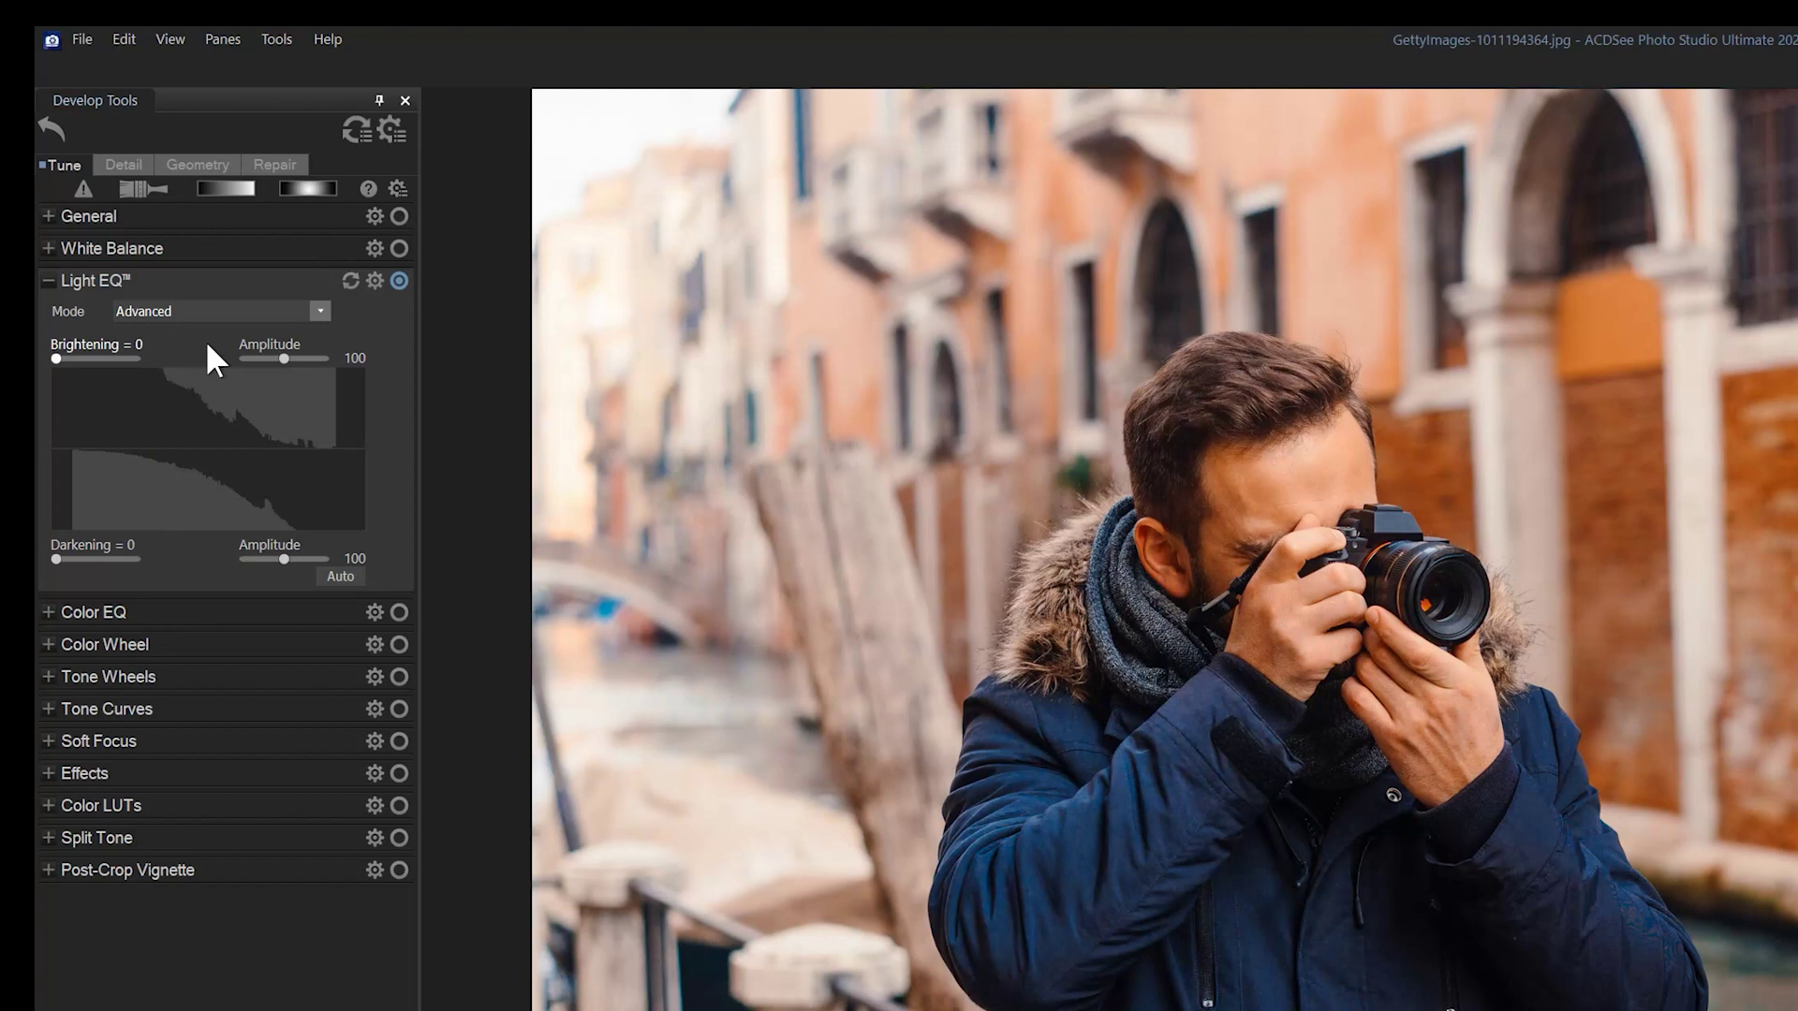
{"action": "left_click", "coordinate": [350, 281]}
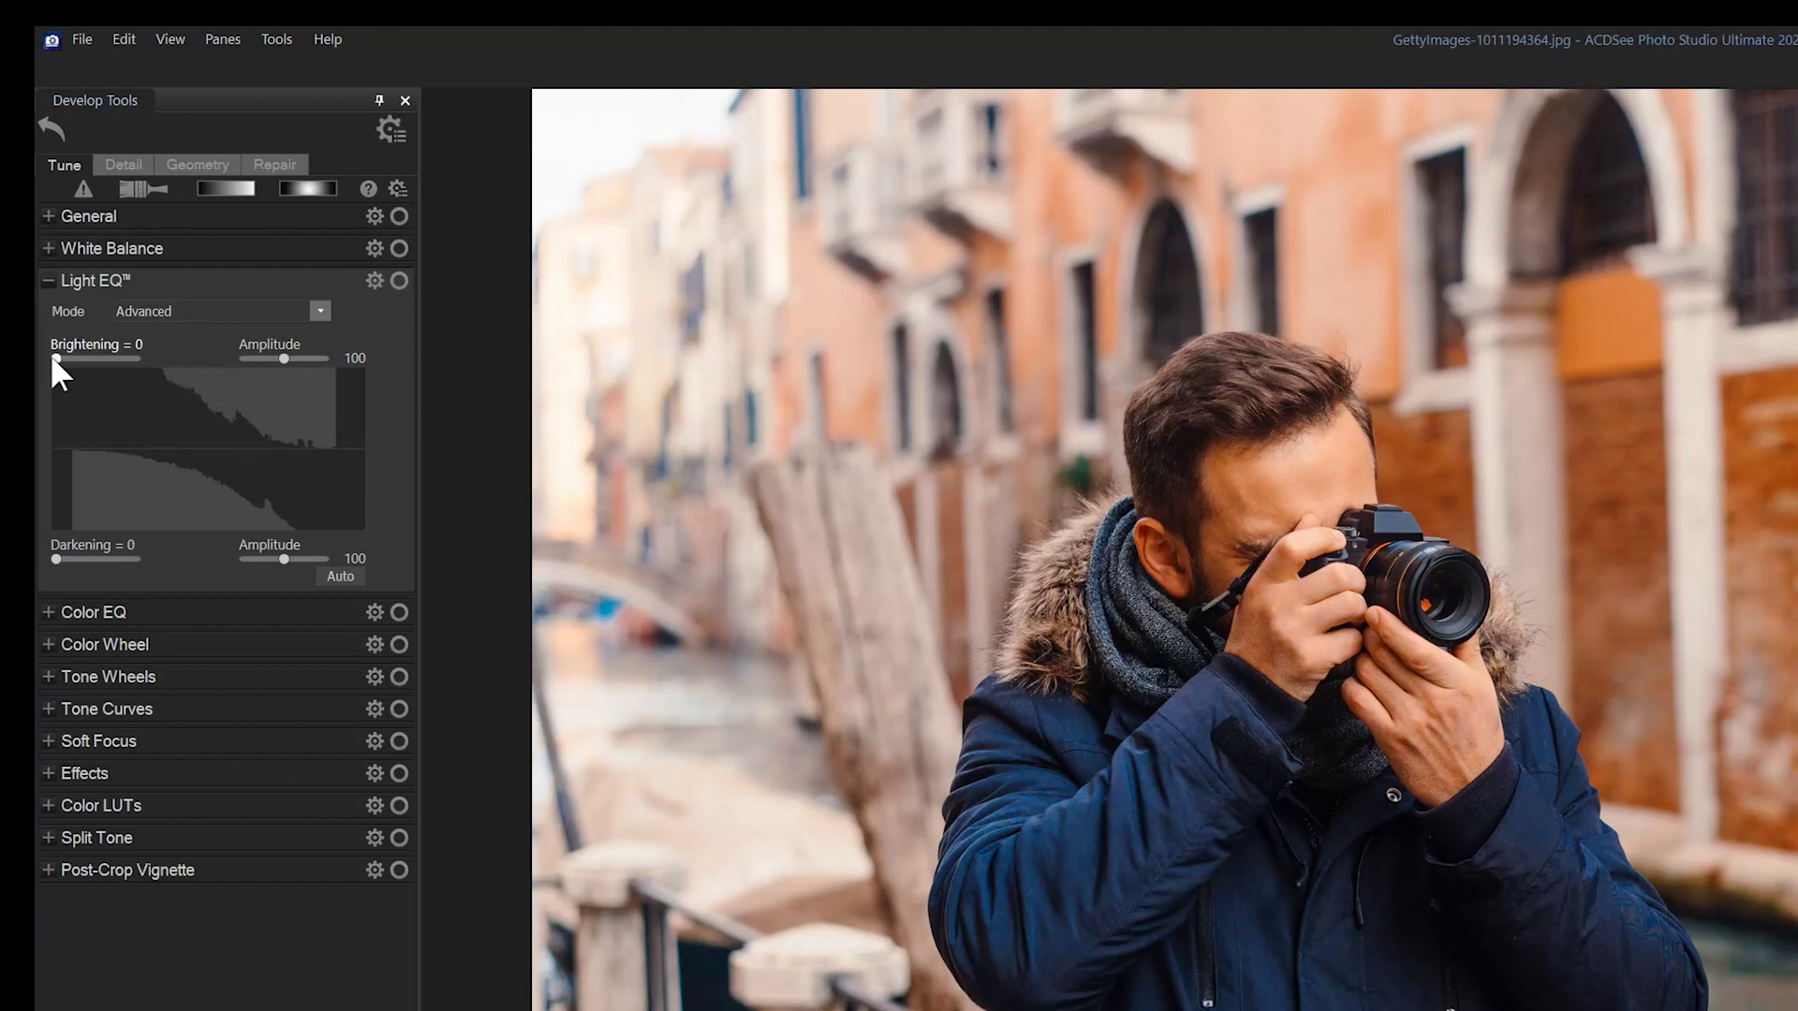
{"action": "mouse_move", "coordinate": [53, 361]}
{"action": "left_mouse_down"}
{"action": "mouse_move", "coordinate": [148, 356]}
{"action": "mouse_move", "coordinate": [37, 356]}
{"action": "left_mouse_up"}
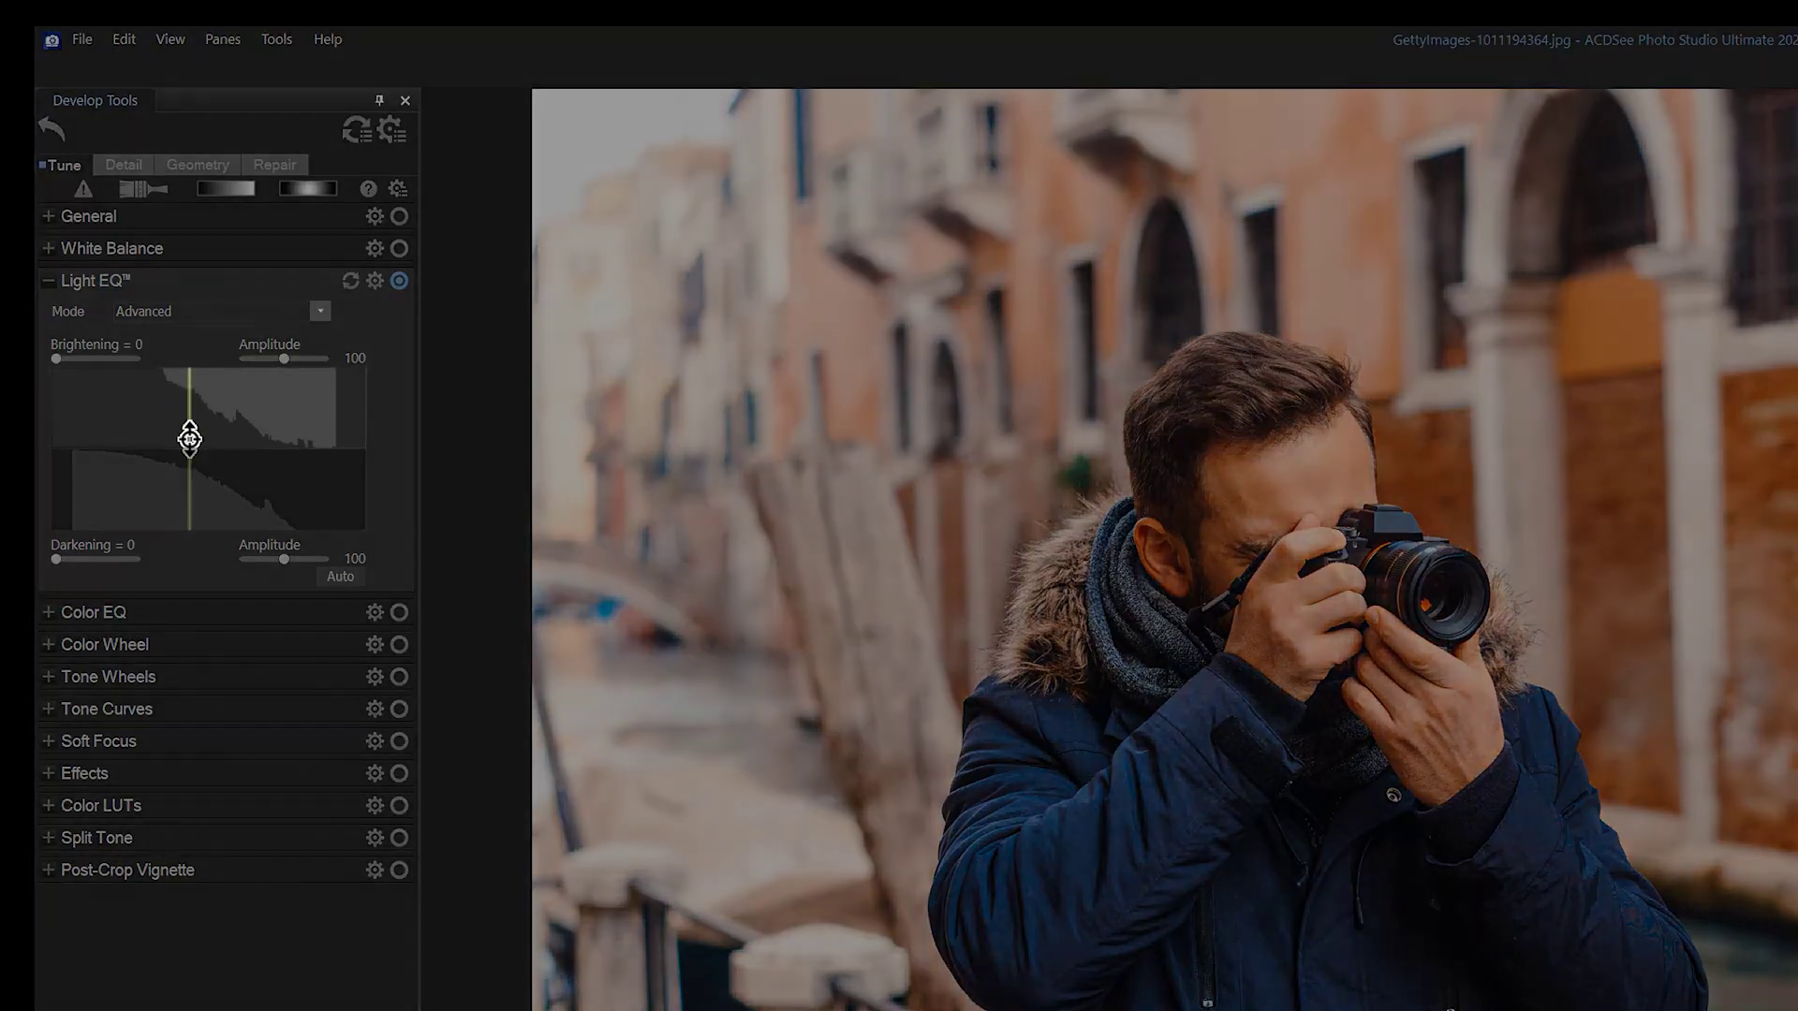
{"action": "mouse_move", "coordinate": [184, 421]}
{"action": "left_mouse_down"}
{"action": "mouse_move", "coordinate": [184, 401]}
{"action": "mouse_move", "coordinate": [189, 447]}
{"action": "left_mouse_up"}
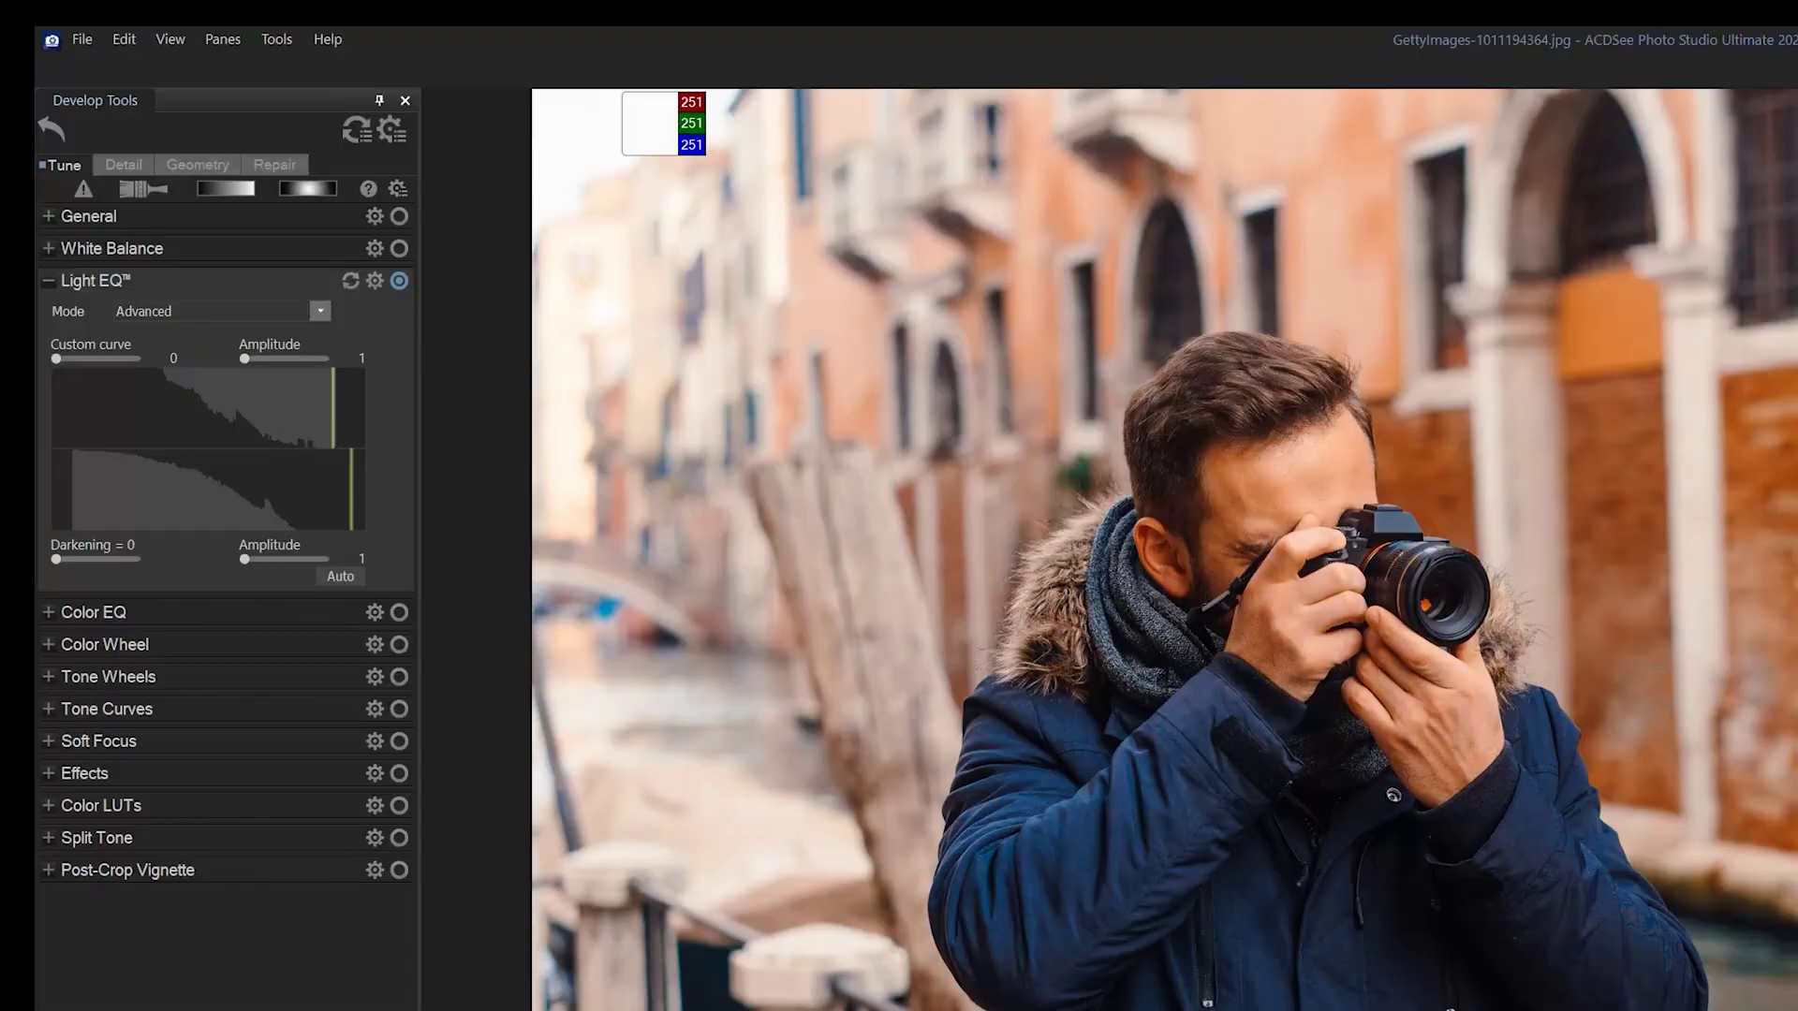
Step: Move the brightening band line left so it targets the middle-to-upper tones
{"action": "left_click_drag", "start_coordinate": [333, 417], "coordinate": [100, 469]}
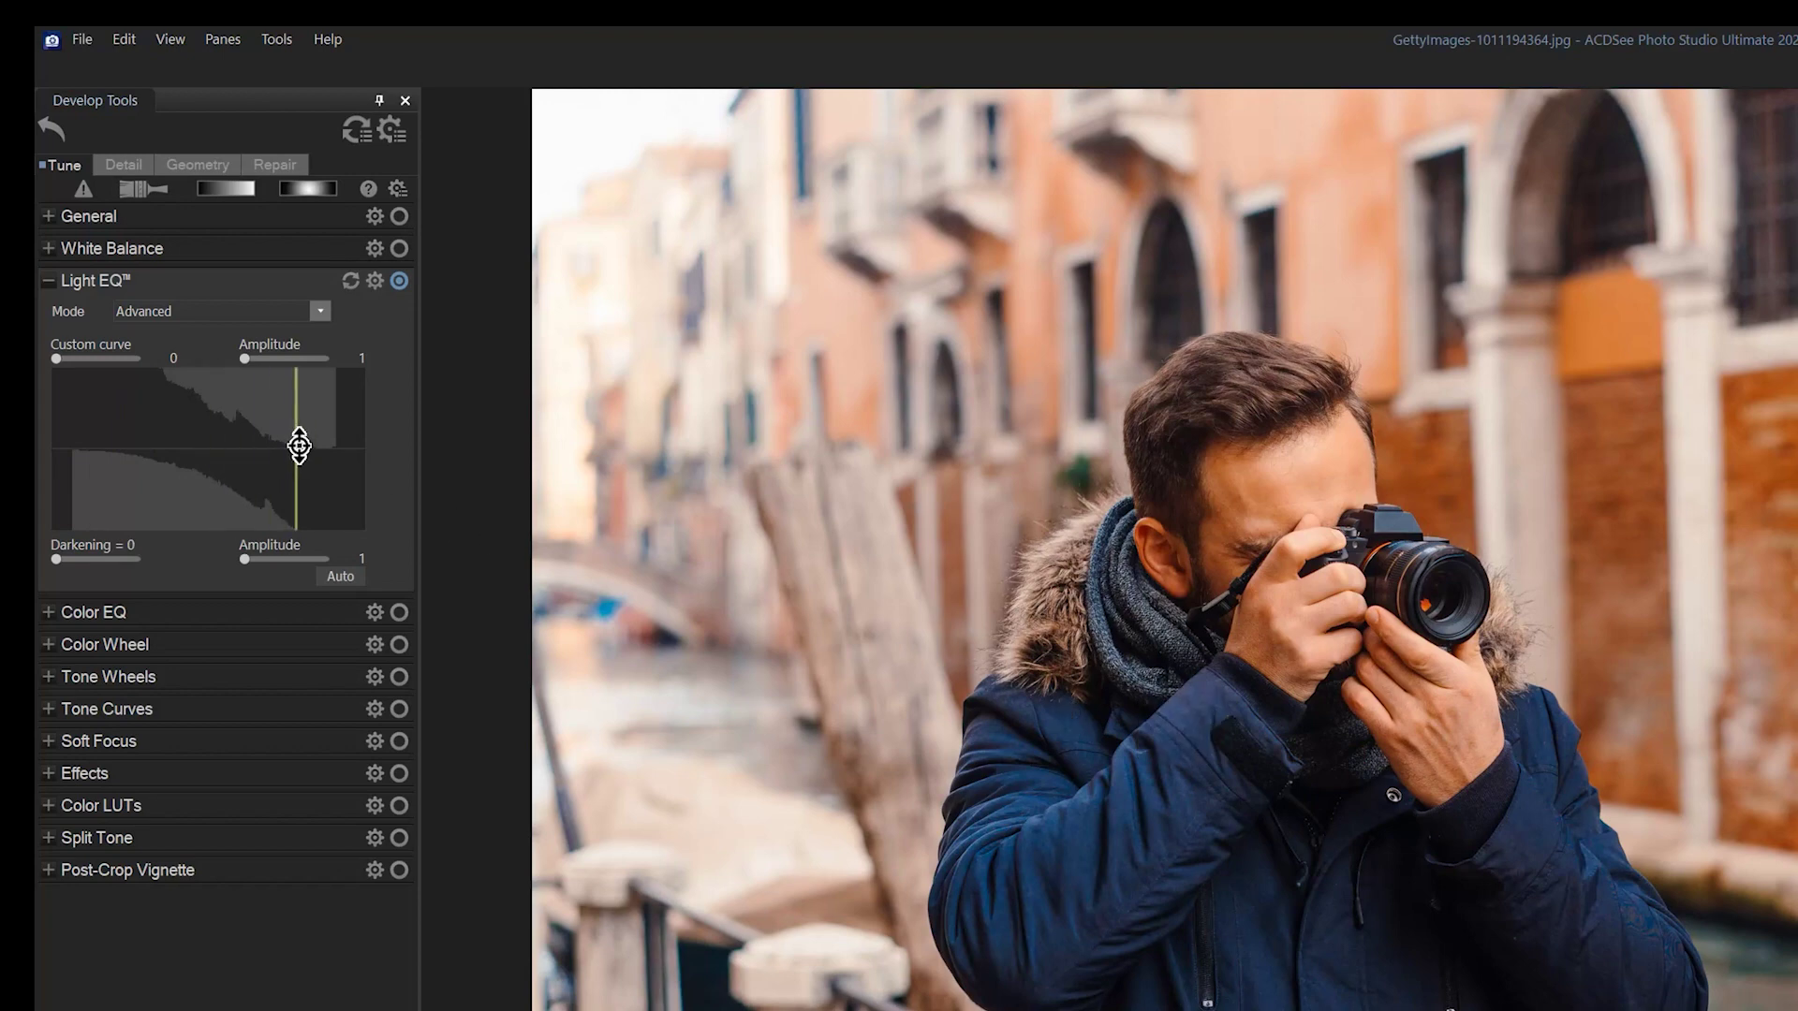
Step: Raise the highlight brightening curve and dip the shadow darkening curve, both to amplitude 200
{"action": "left_click_drag", "start_coordinate": [299, 446], "coordinate": [305, 253]}
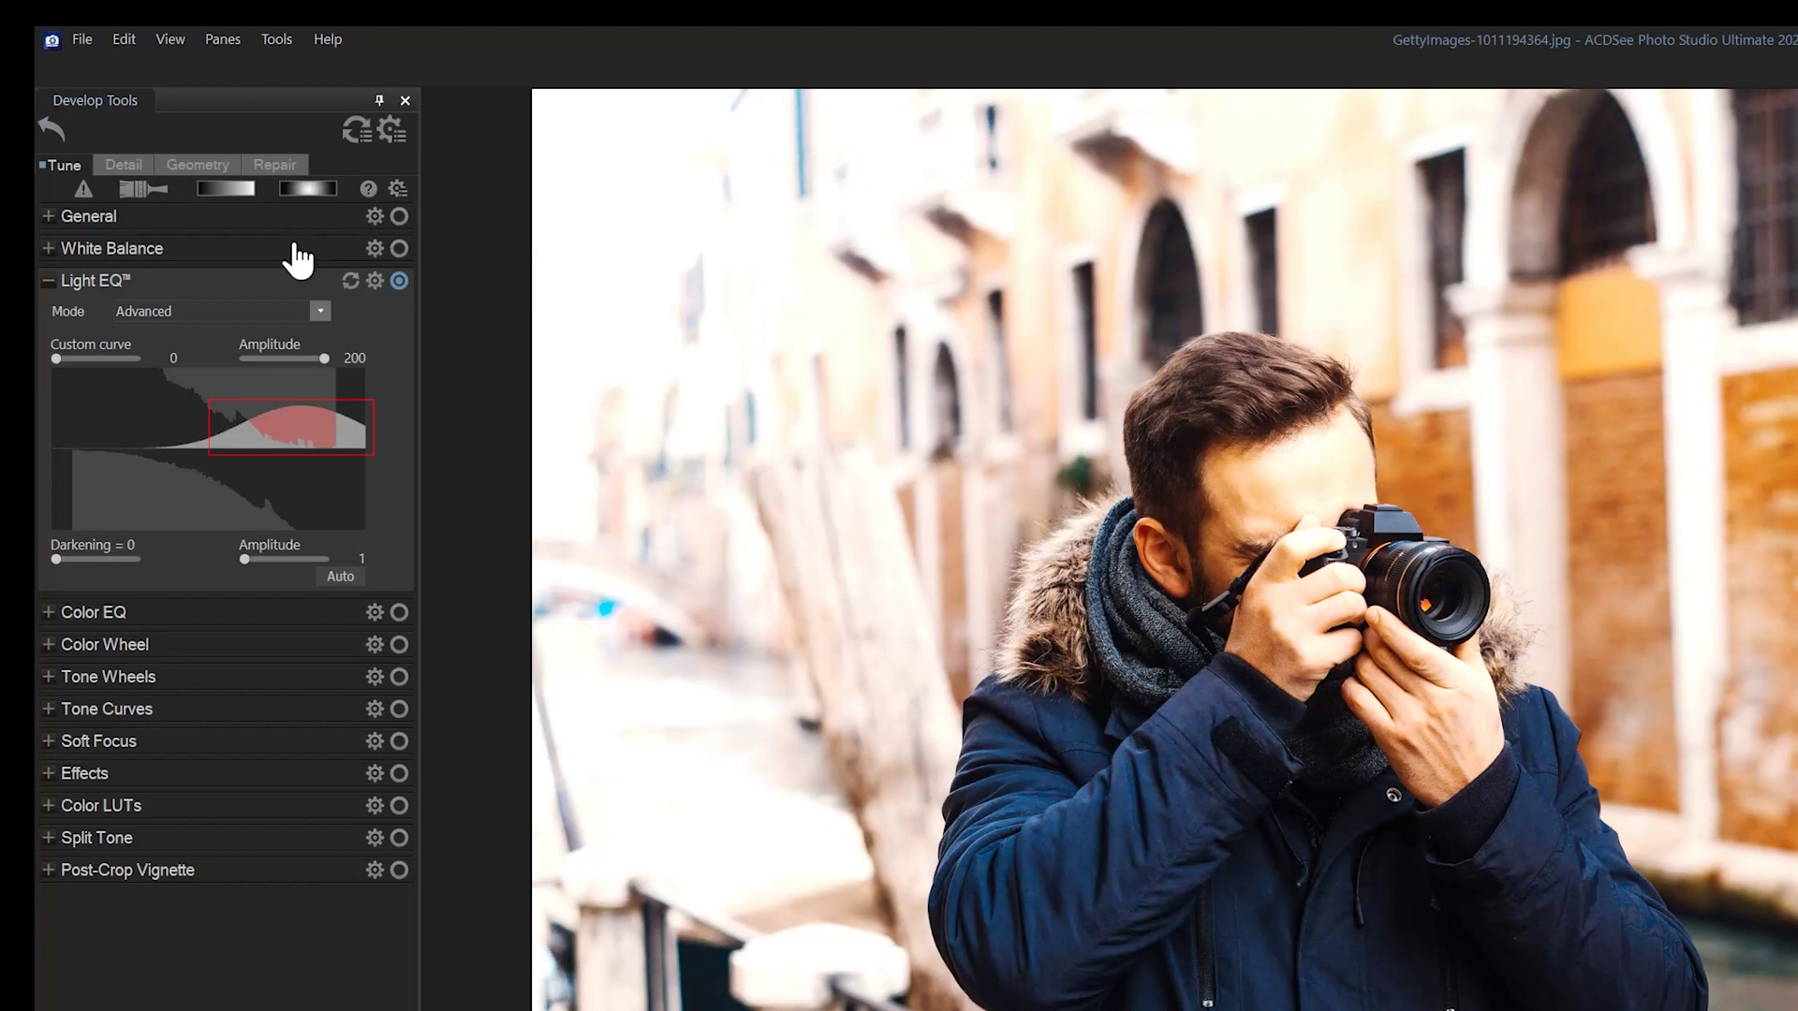
{"action": "left_click_drag", "start_coordinate": [97, 474], "coordinate": [105, 569]}
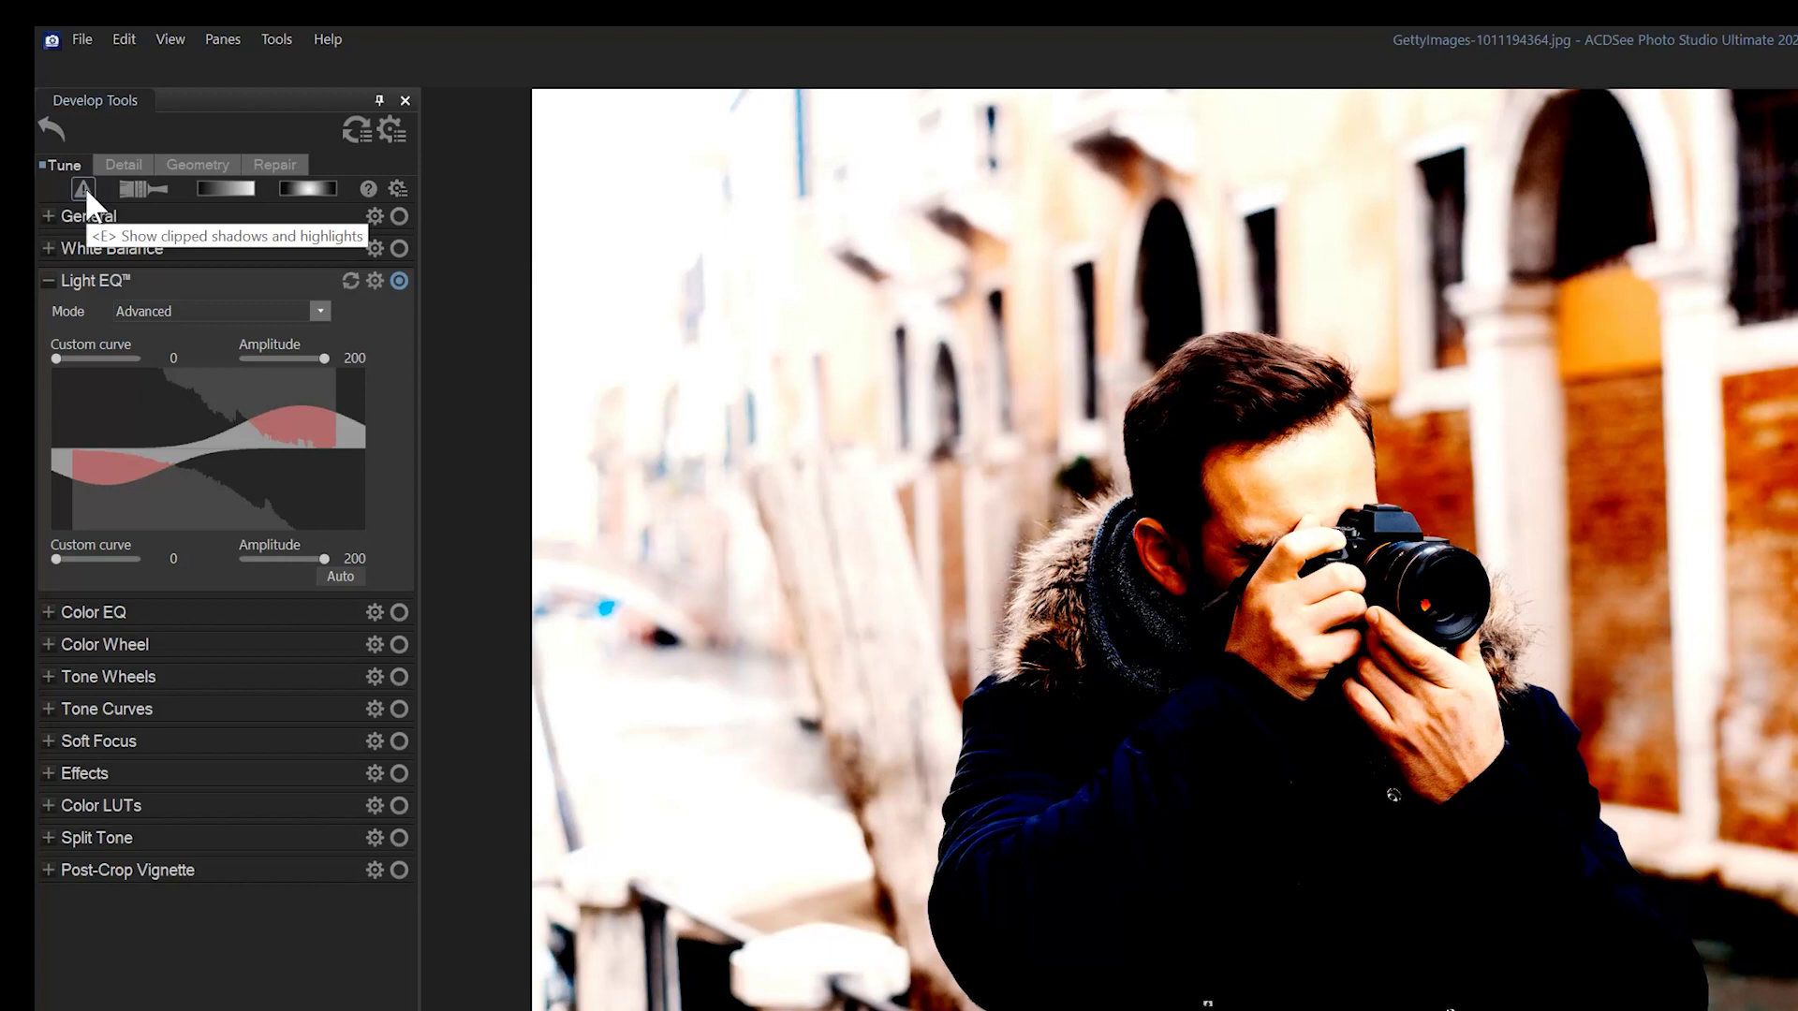
{"action": "left_click", "coordinate": [84, 187]}
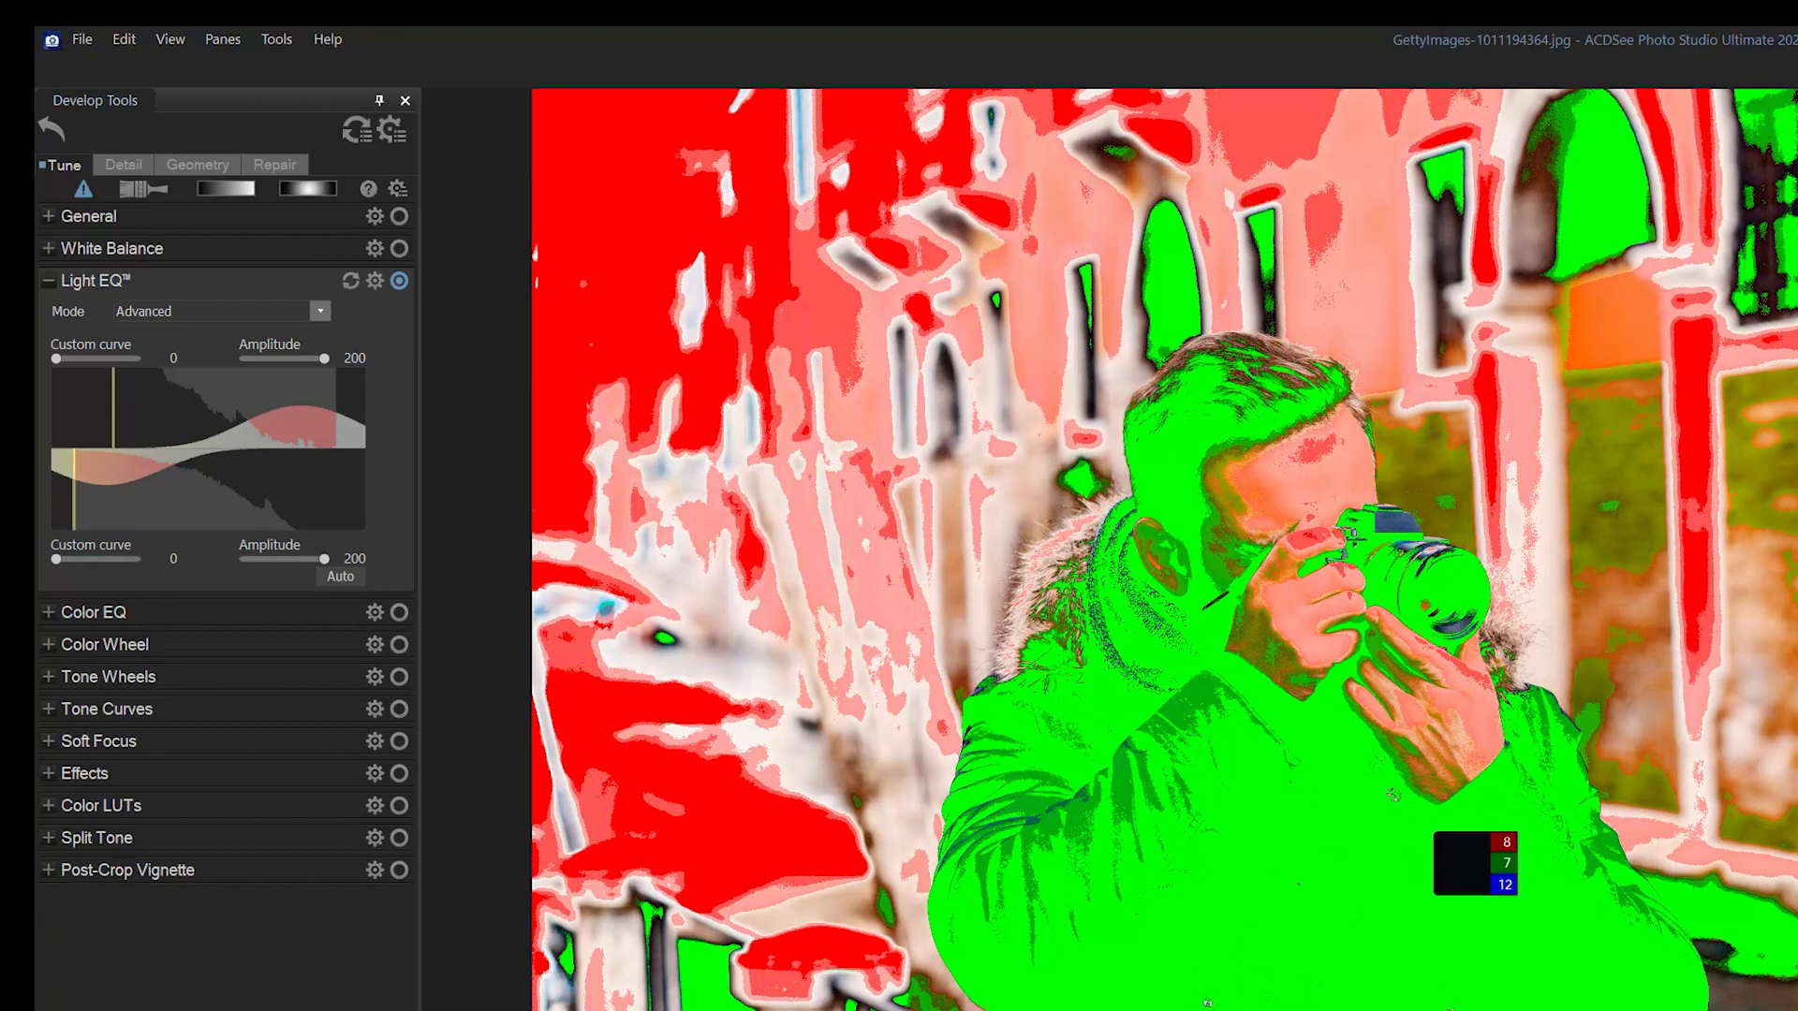
{"action": "left_click", "coordinate": [82, 189]}
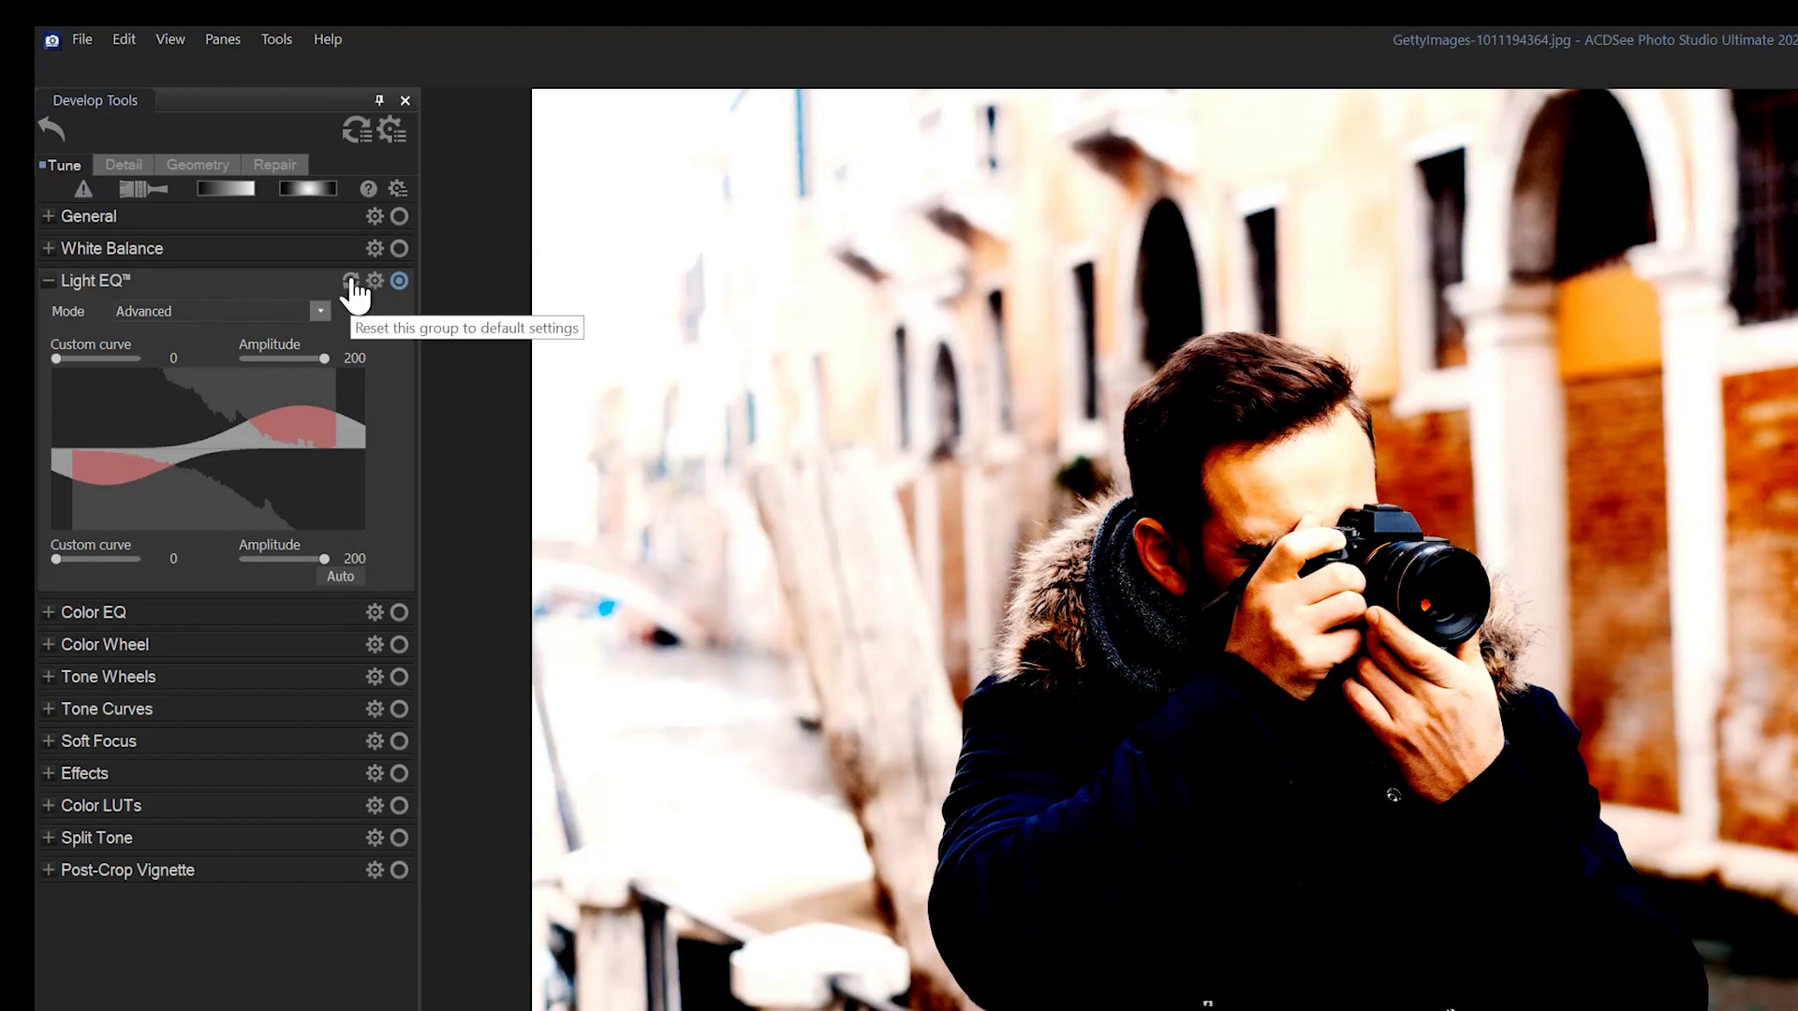
Step: Reset Light EQ, then curve shadows brighter and highlights darker at amplitudes 42 and 35
{"action": "left_click", "coordinate": [352, 281]}
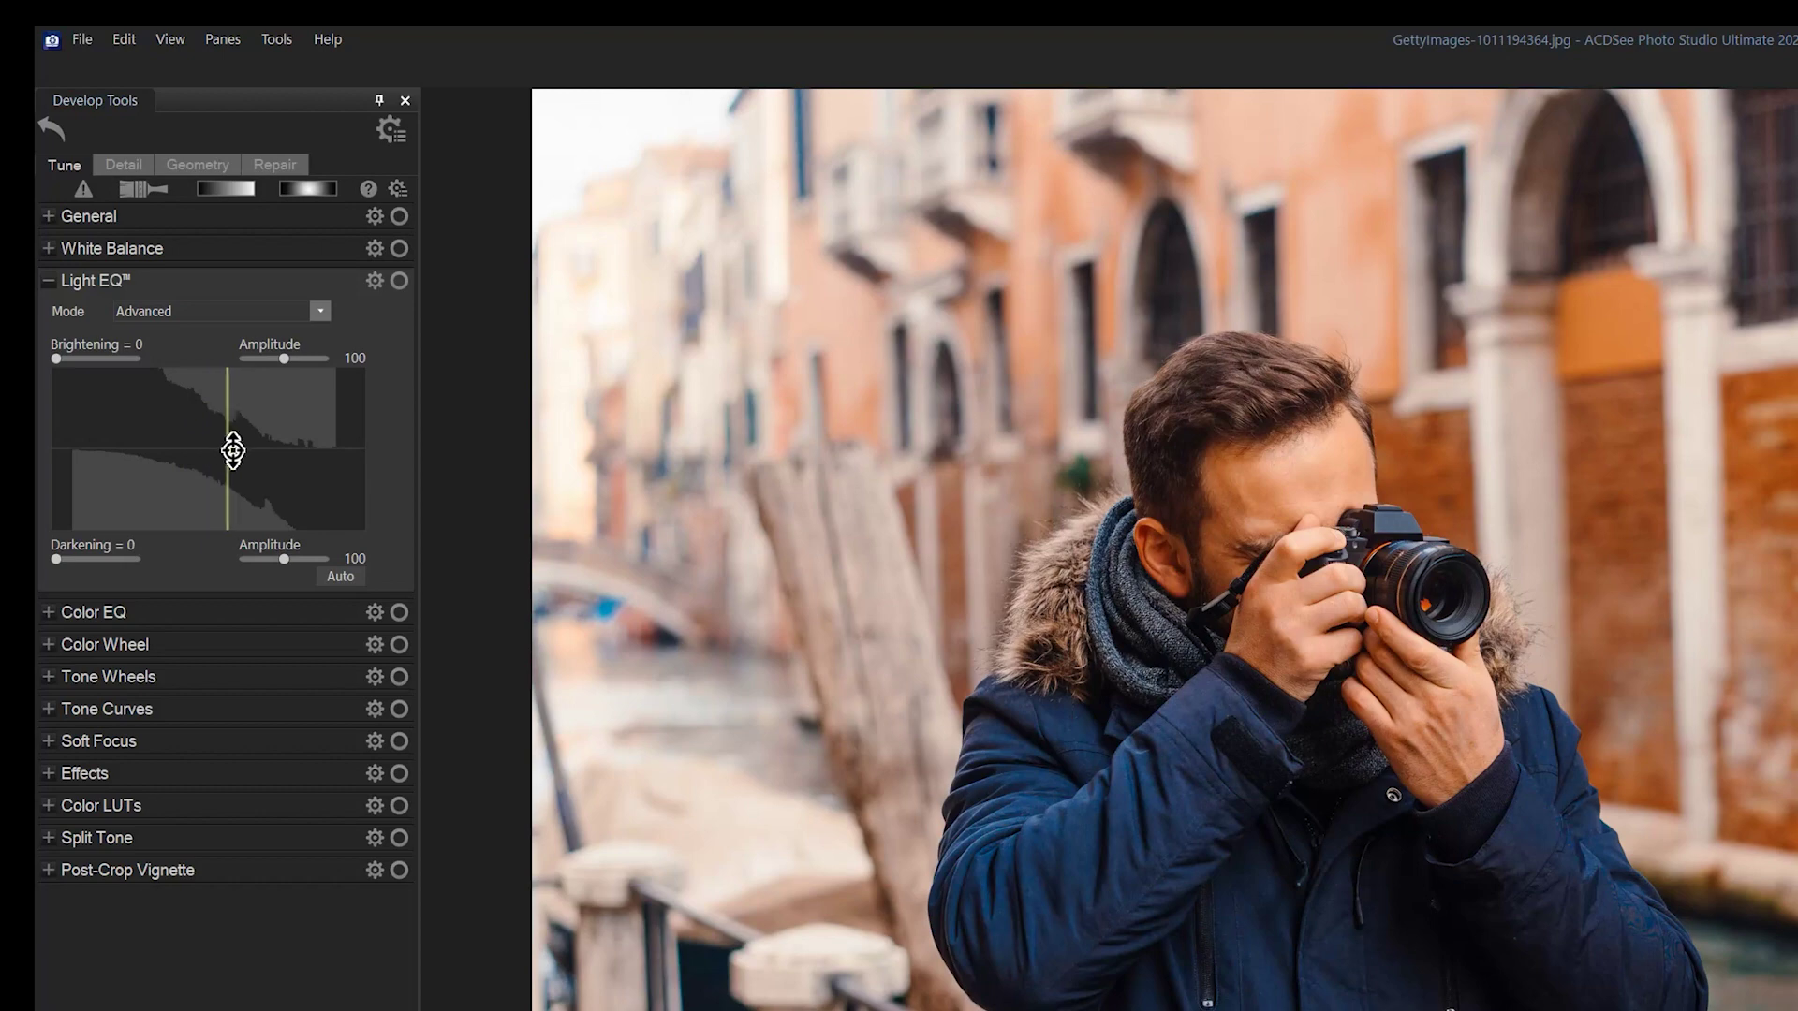
{"action": "left_click_drag", "start_coordinate": [239, 449], "coordinate": [285, 475]}
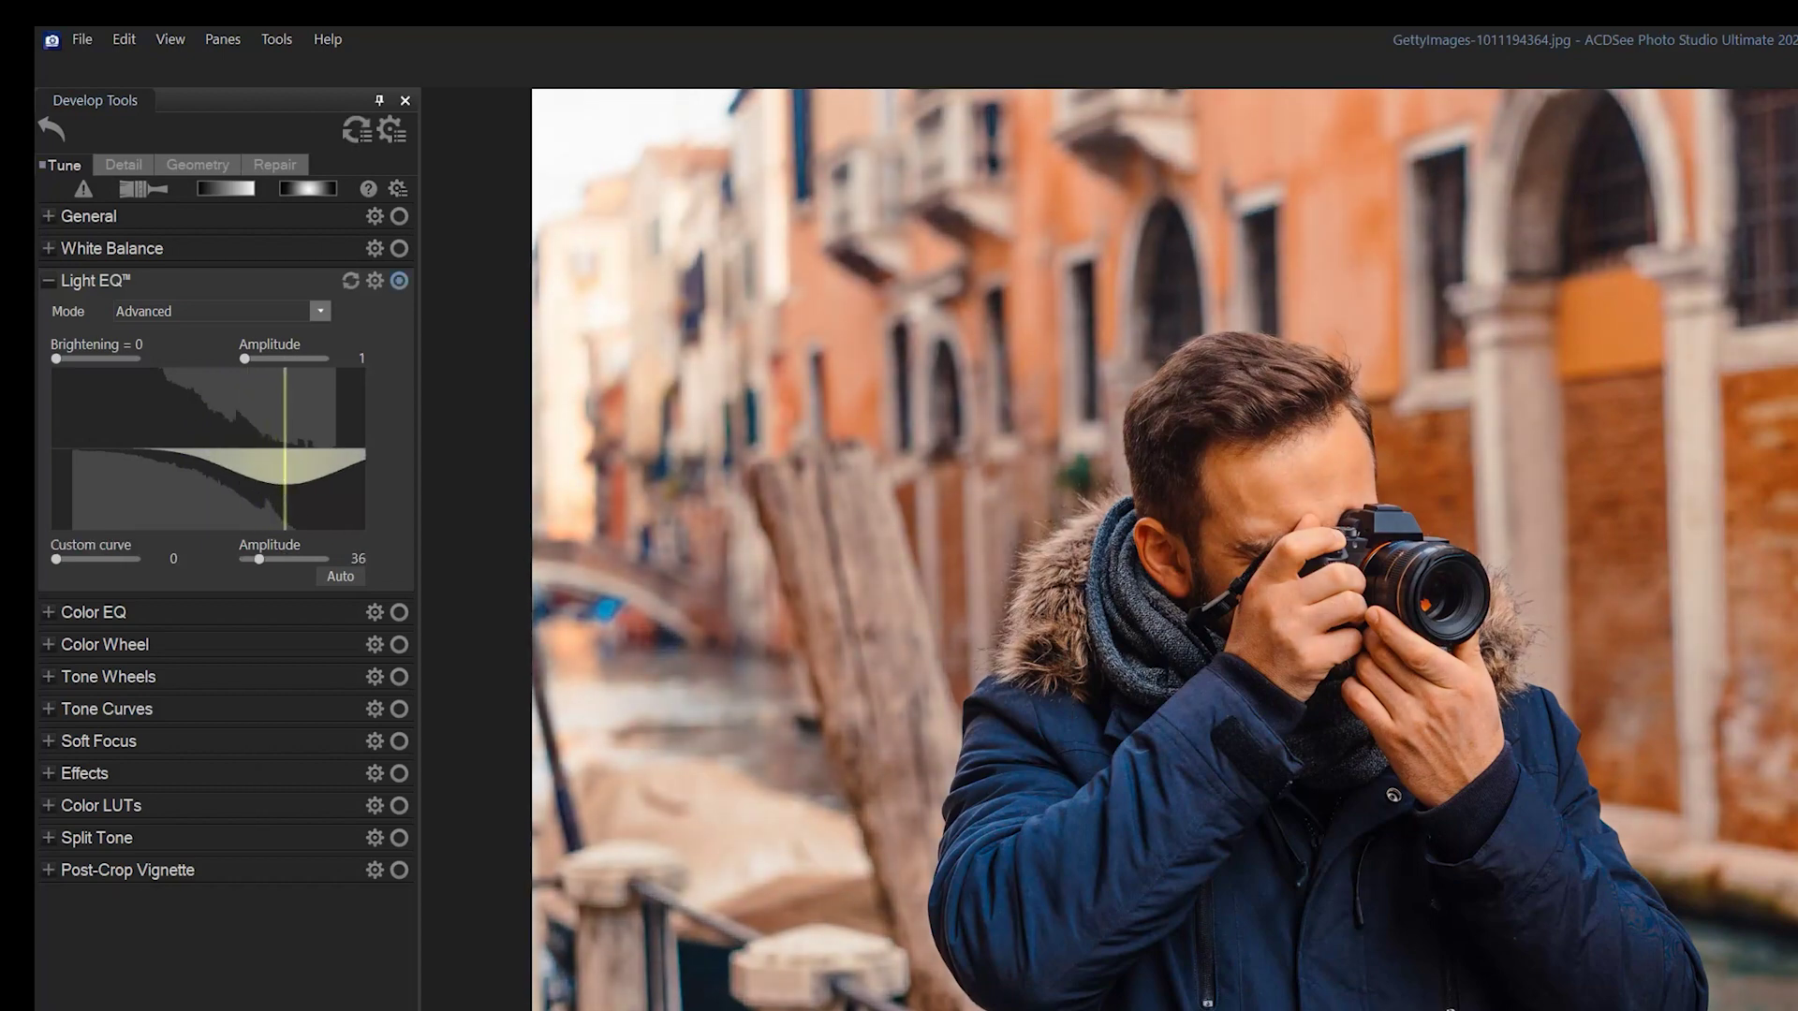
{"action": "left_click_drag", "start_coordinate": [181, 434], "coordinate": [168, 393]}
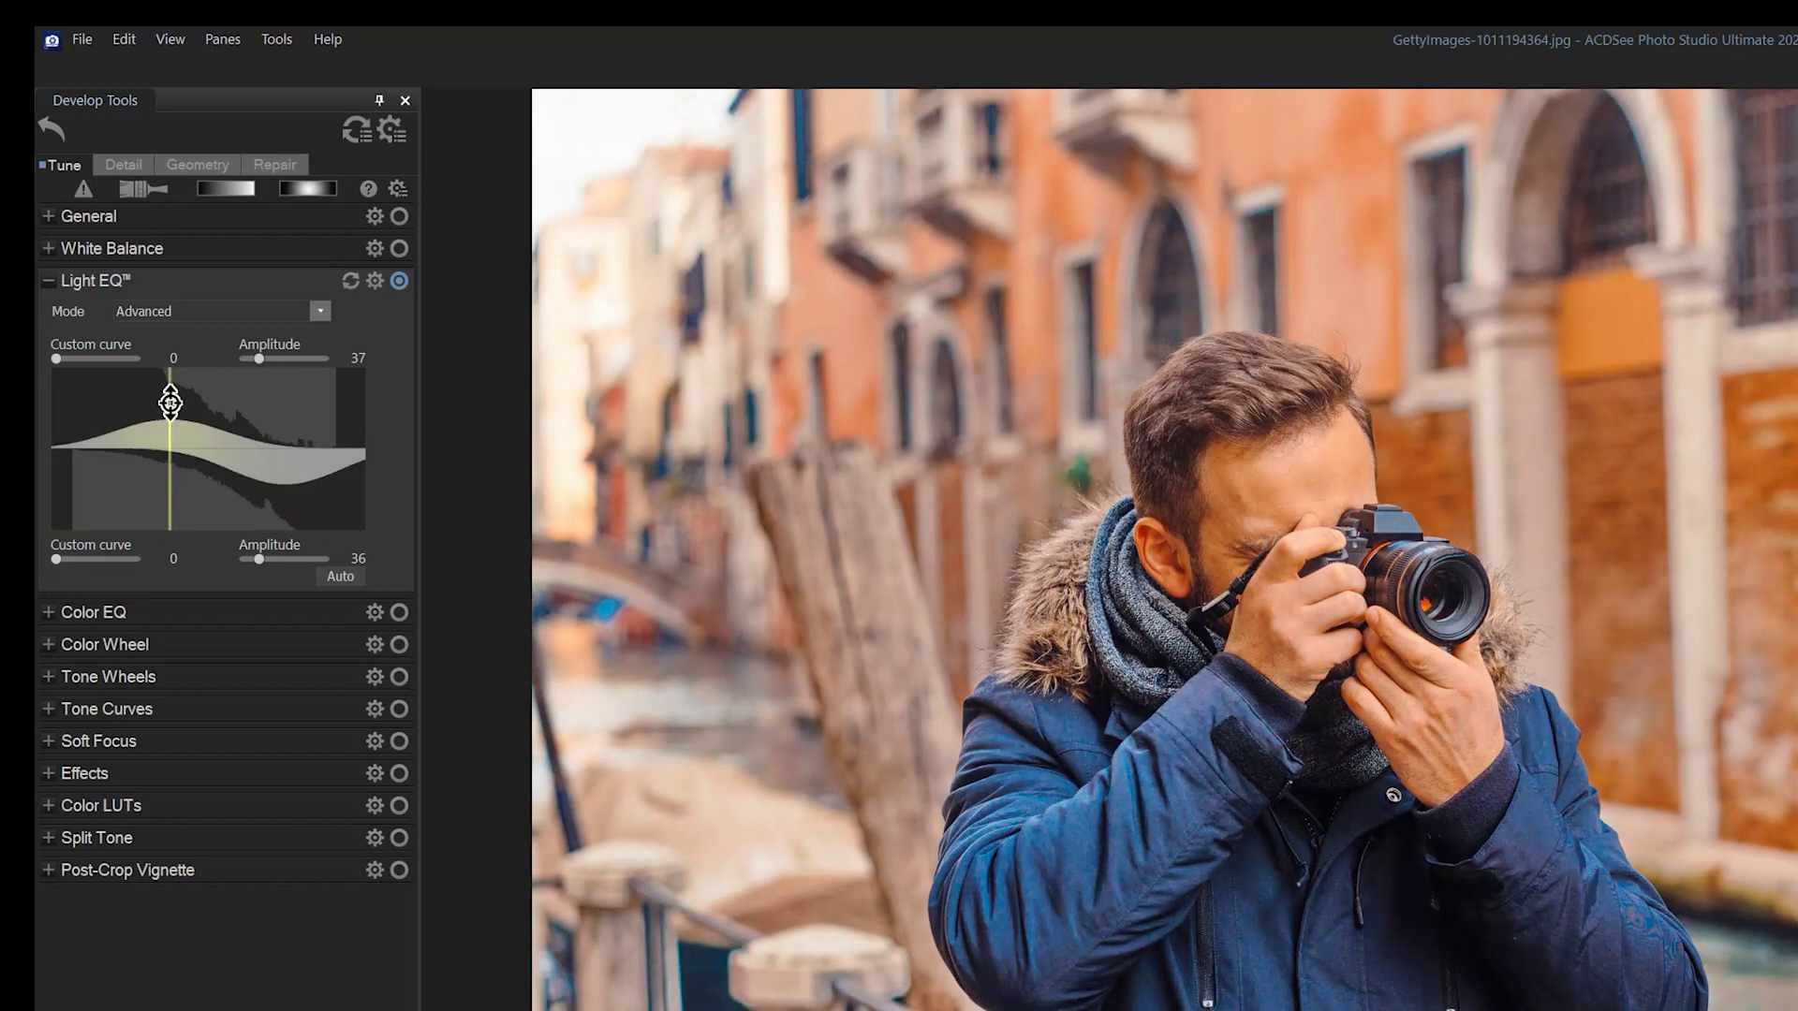
{"action": "left_click_drag", "start_coordinate": [322, 502], "coordinate": [241, 473]}
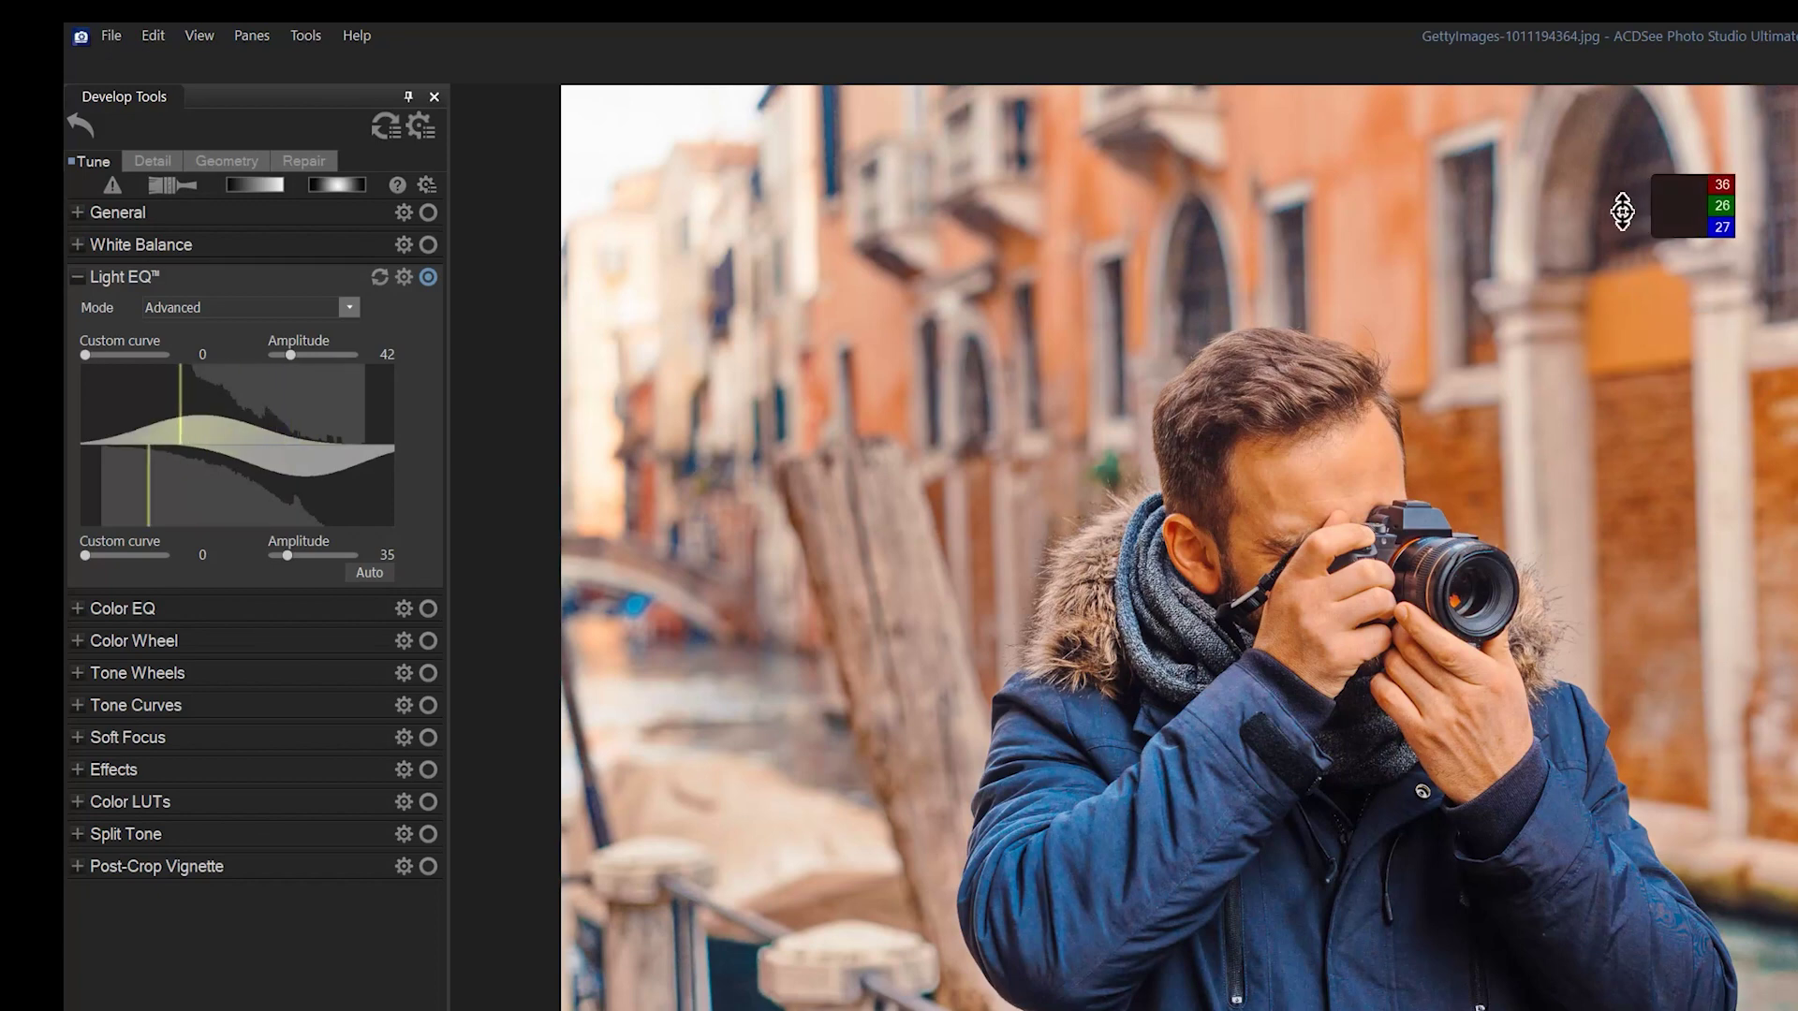
Step: Sample the dark arch and bright sky to set Darkening 23 and Brightening 12
{"action": "left_click_drag", "start_coordinate": [1635, 203], "coordinate": [1635, 234]}
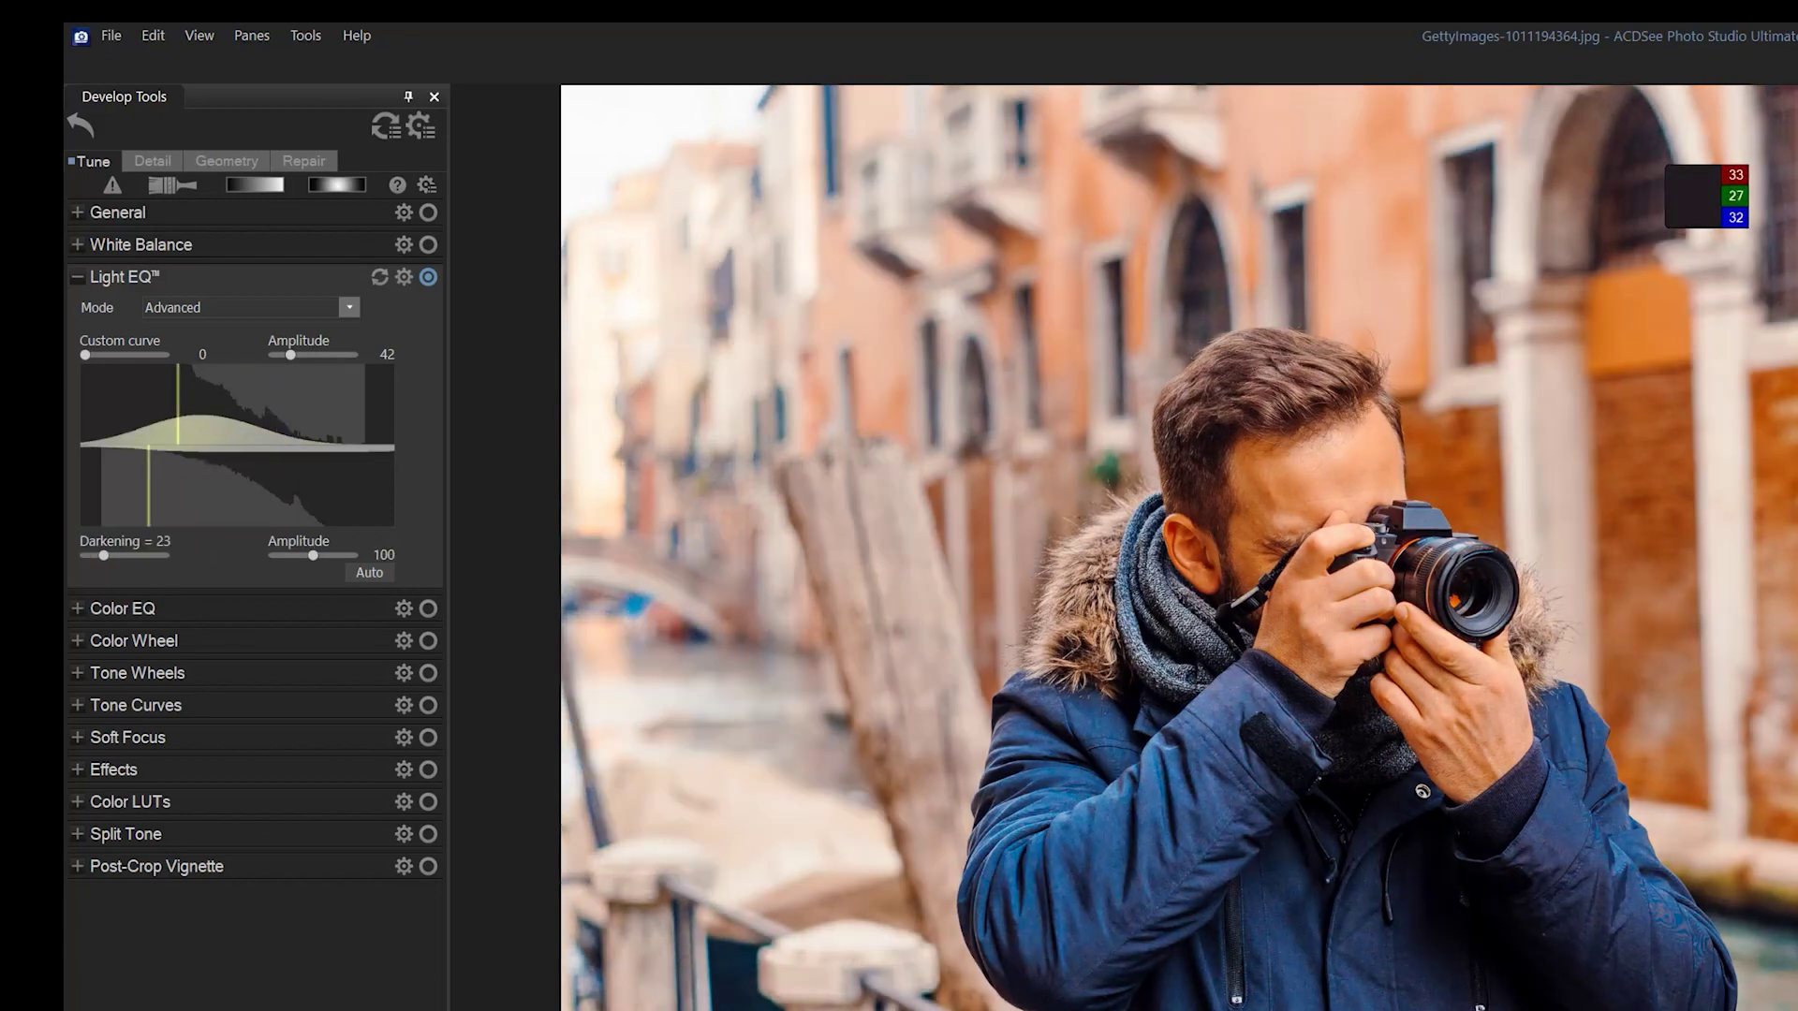
{"action": "left_click_drag", "start_coordinate": [622, 128], "coordinate": [636, 140]}
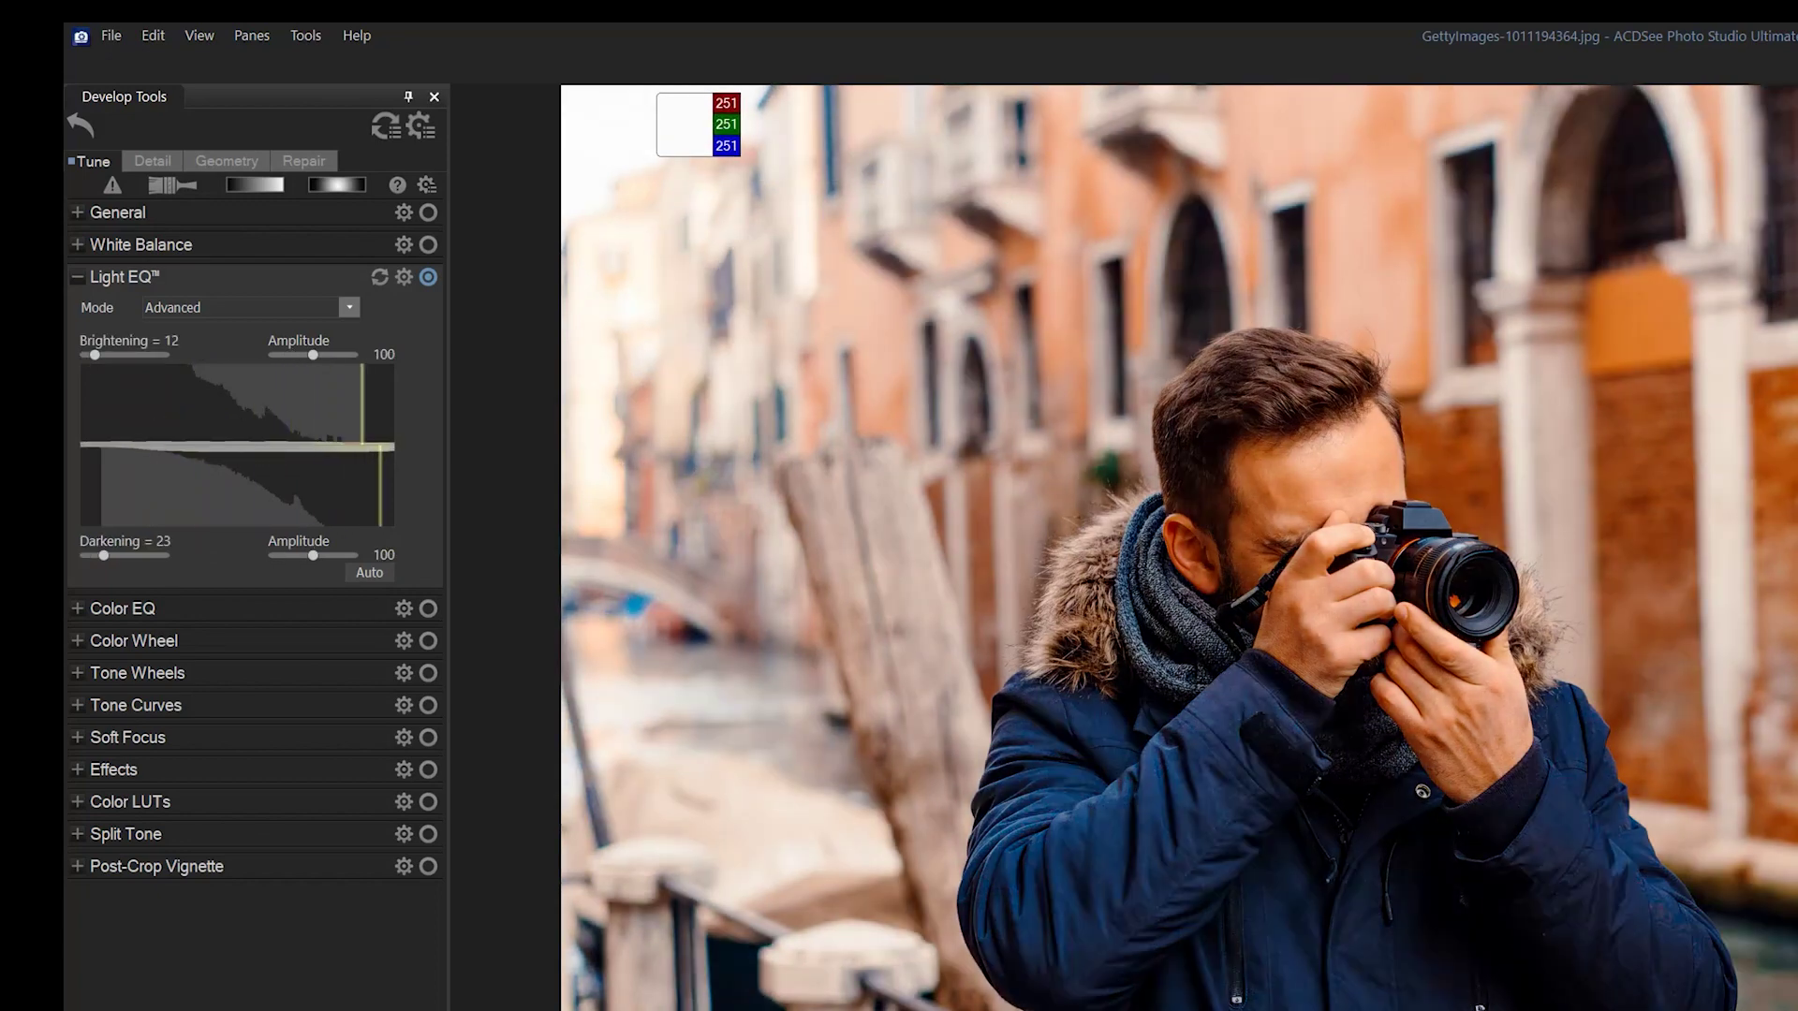